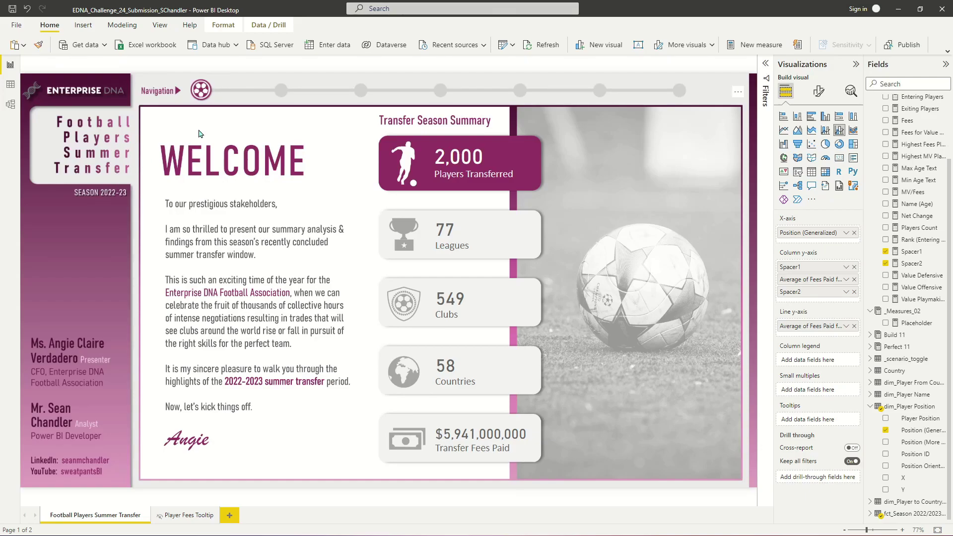
# - Review the fee lollipop chart on the Positions page, then add blank report page Page 1
pyautogui.keyDown('ctrl'); pyautogui.click(362, 97); pyautogui.keyUp('ctrl')
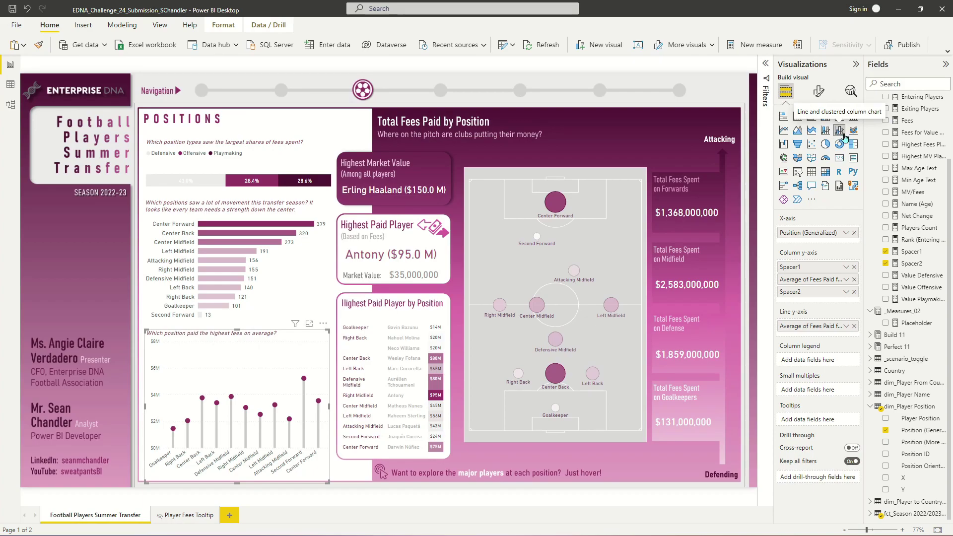
pyautogui.click(230, 517)
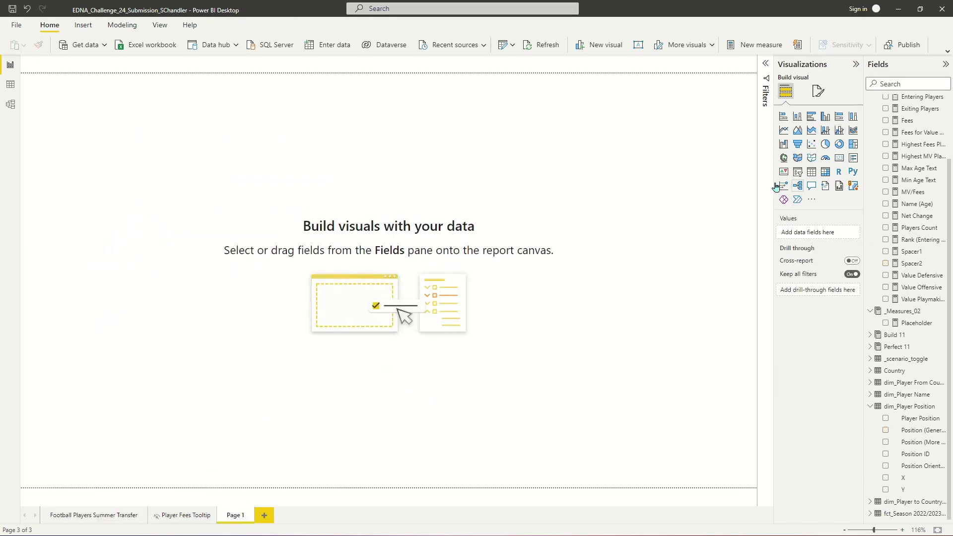
# - Insert a line-and-column chart with Position (Generalized) on the x-axis and Players Count as columns
pyautogui.click(840, 132)
pyautogui.moveTo(185, 231); pyautogui.dragTo(700, 451)
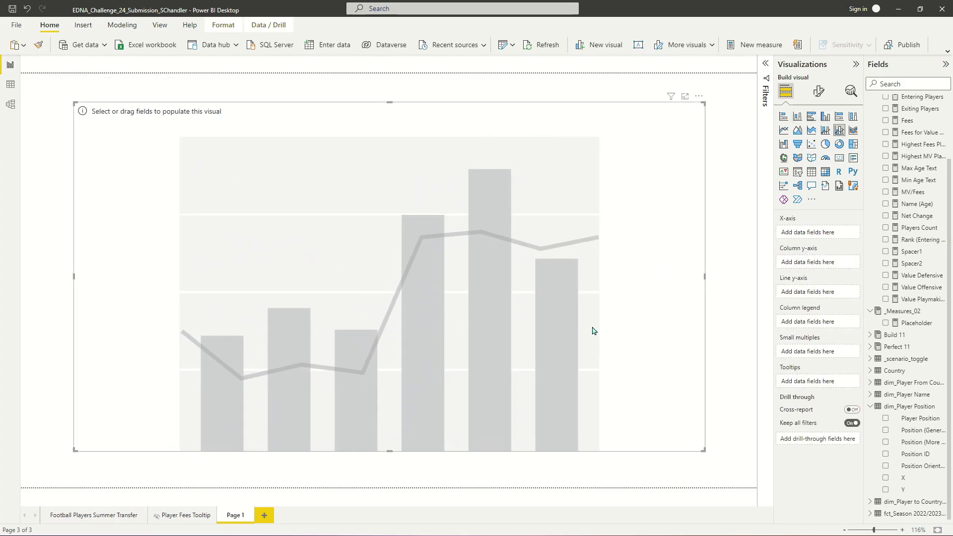
pyautogui.click(589, 331)
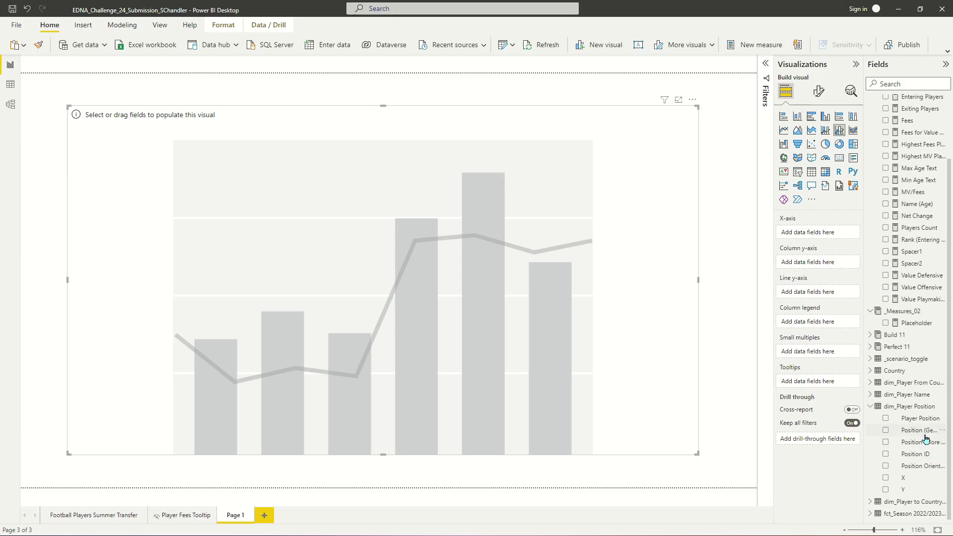
pyautogui.moveTo(917, 432); pyautogui.dragTo(832, 235)
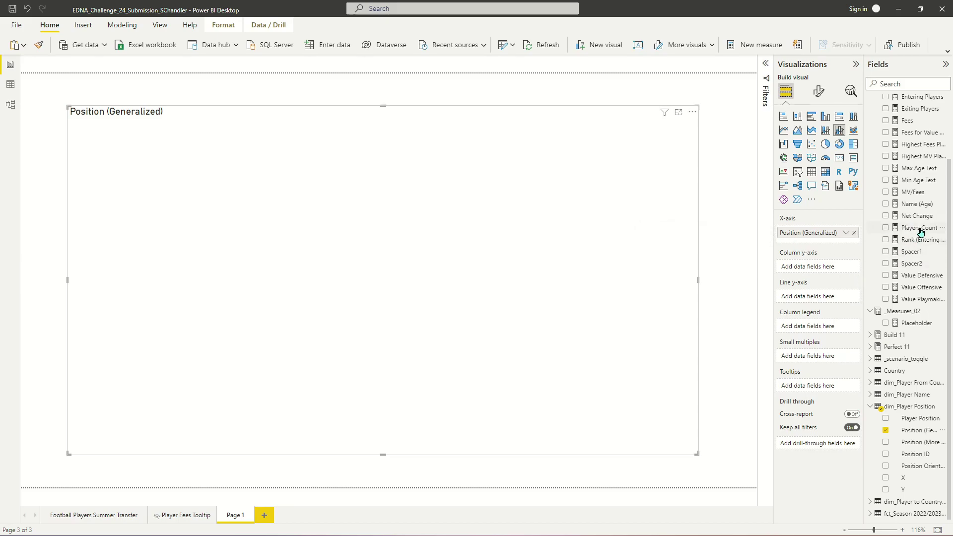
pyautogui.scroll(3, 916, 234)
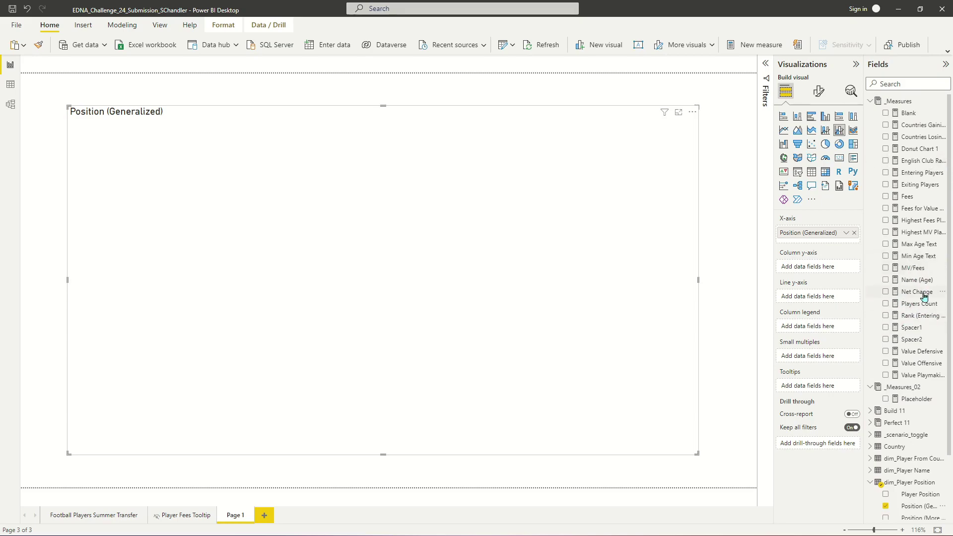
pyautogui.moveTo(918, 306); pyautogui.dragTo(824, 267)
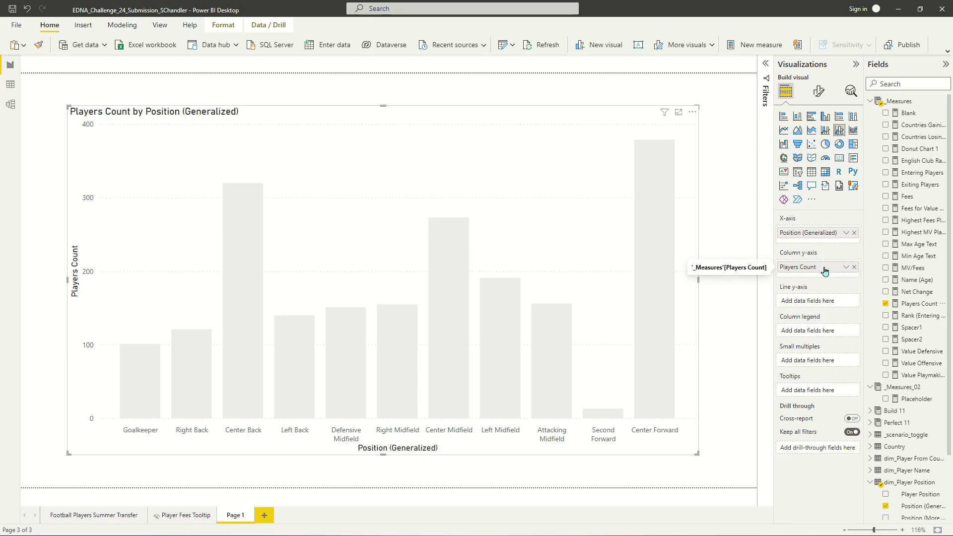
# - Hide the x-axis title, set the x-axis labels to size 12, and widen the chart
pyautogui.click(819, 93)
pyautogui.click(809, 160)
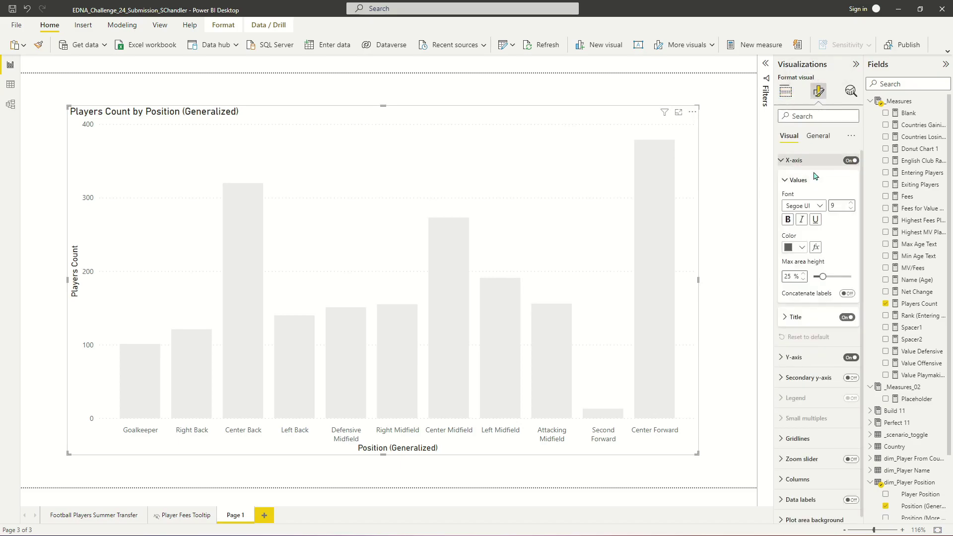
pyautogui.click(847, 317)
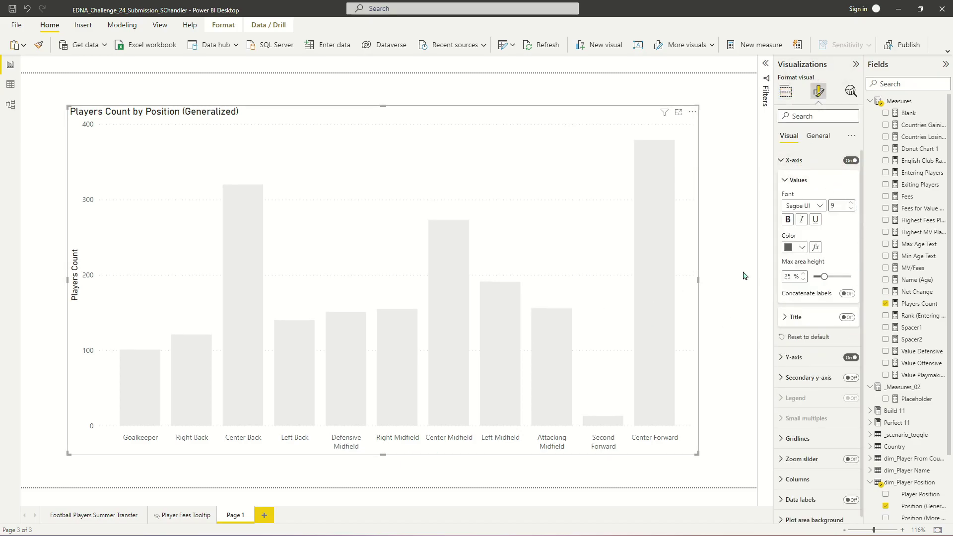
pyautogui.click(851, 203)
pyautogui.click(851, 203)
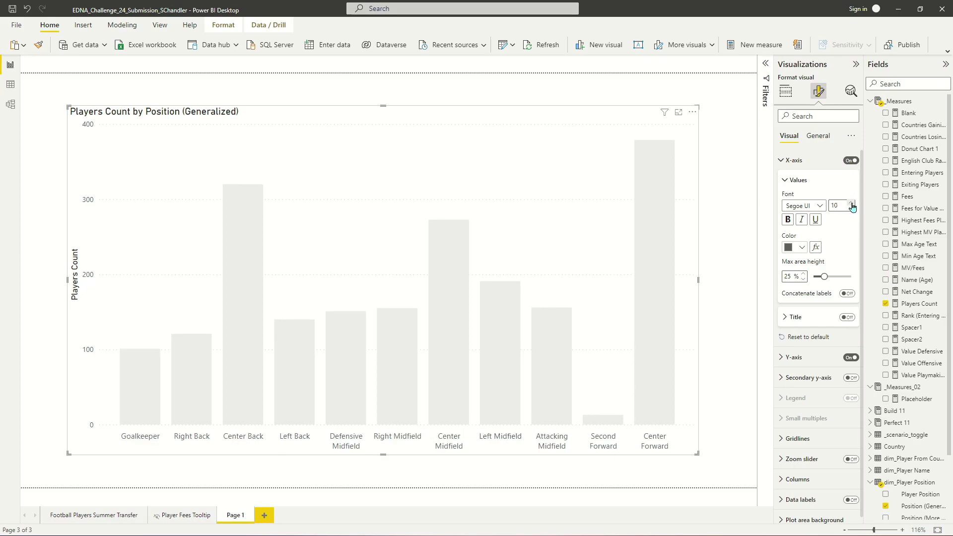
pyautogui.click(852, 203)
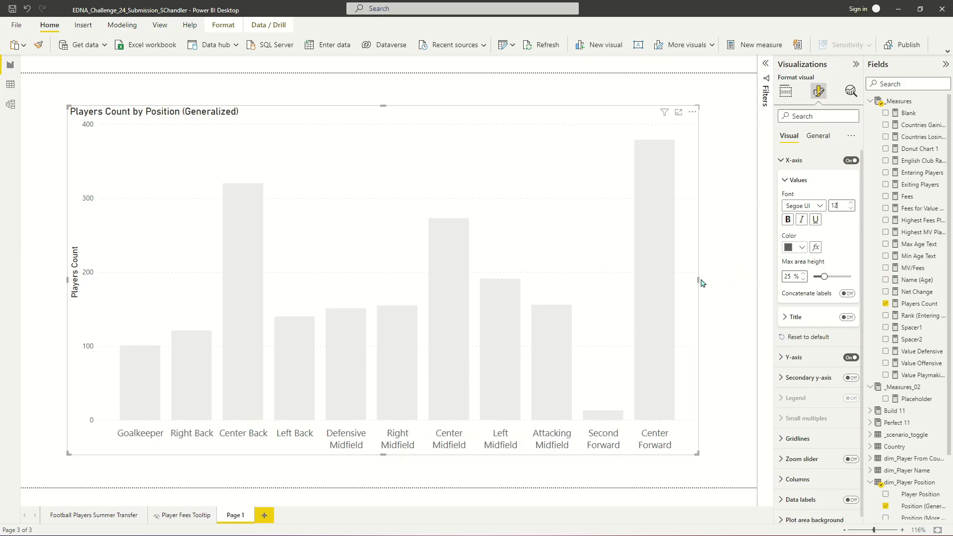
pyautogui.moveTo(699, 281); pyautogui.dragTo(722, 280)
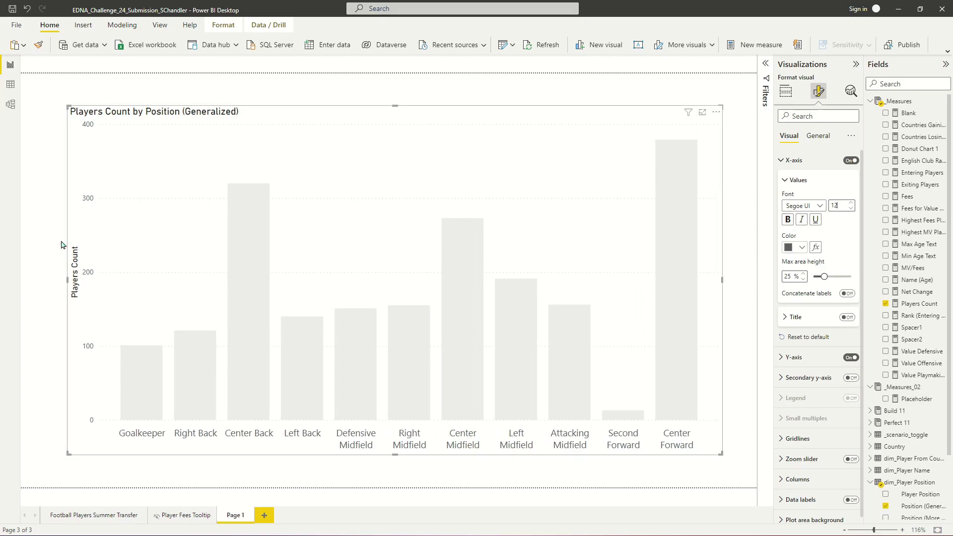
pyautogui.moveTo(69, 281); pyautogui.dragTo(51, 281)
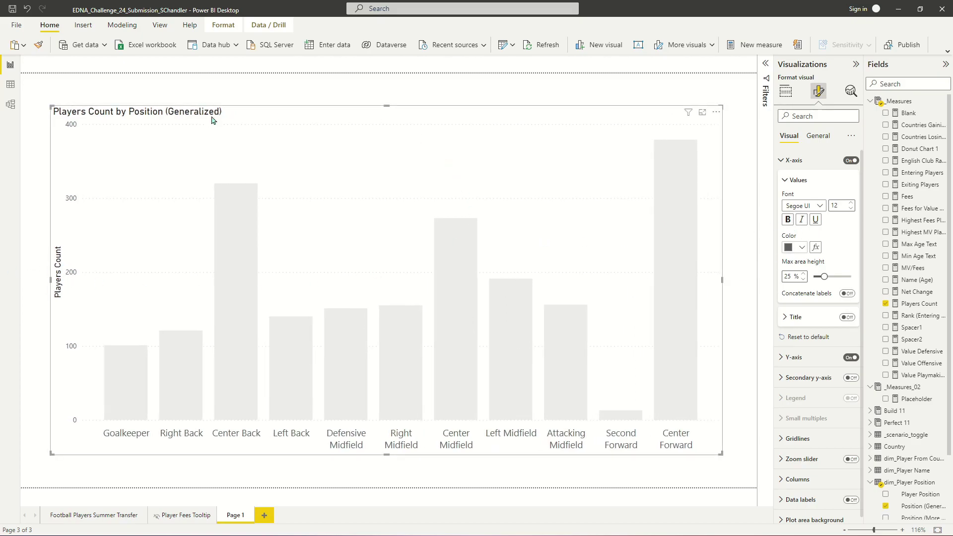
# - Hide the y-axis title and set the y-axis labels to DIN, size 14
pyautogui.click(789, 160)
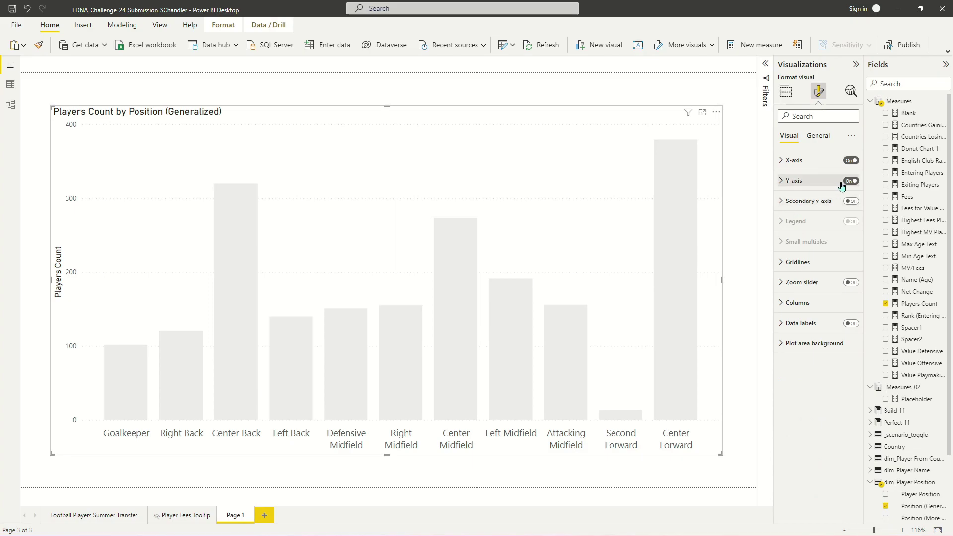
pyautogui.click(800, 182)
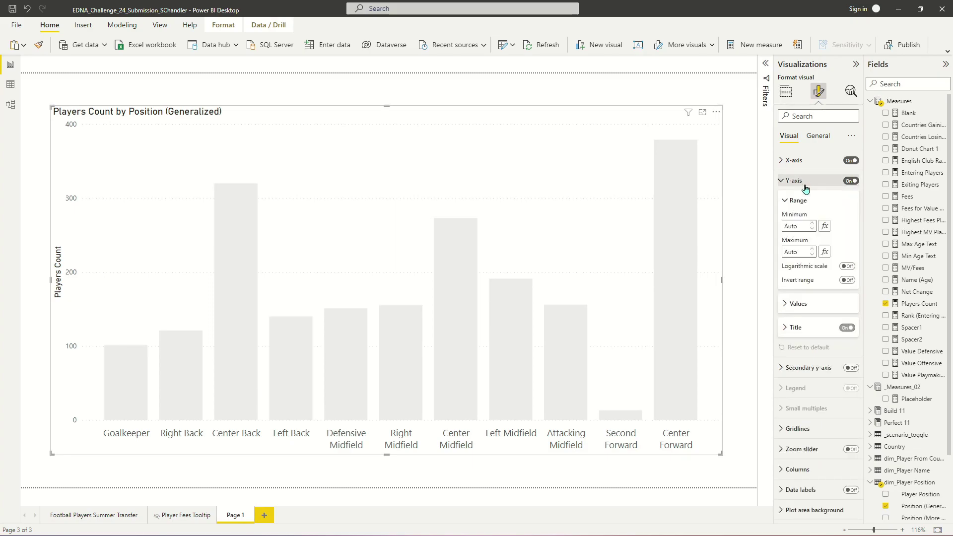
pyautogui.click(847, 328)
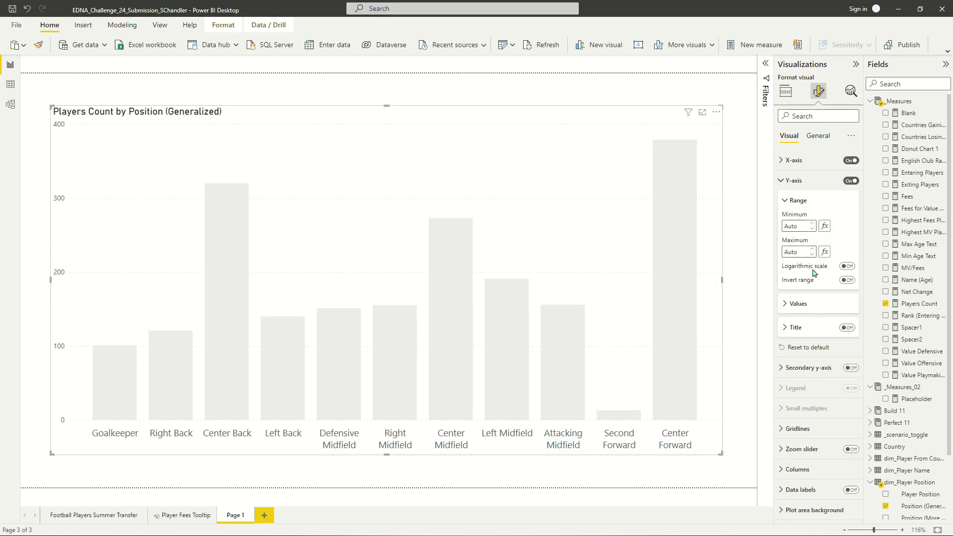
pyautogui.click(799, 303)
pyautogui.click(851, 327)
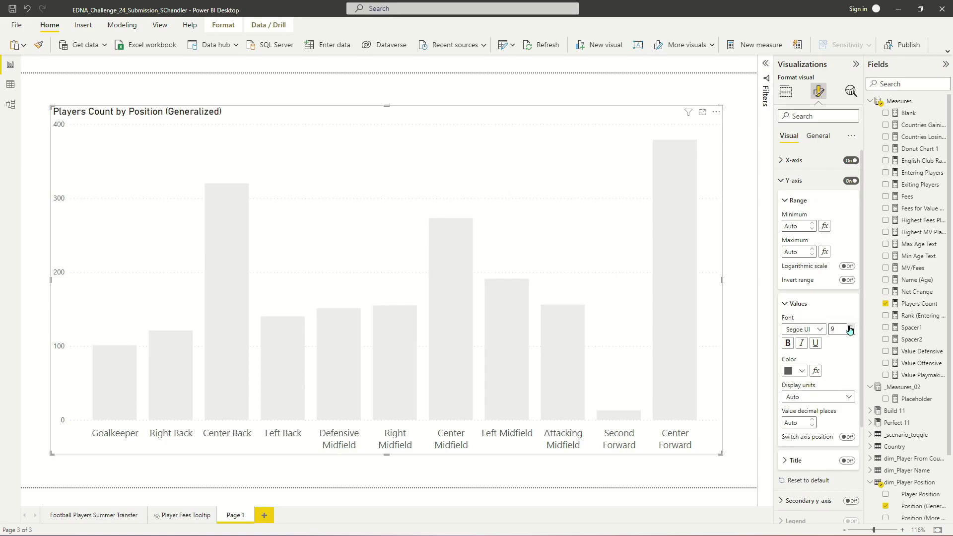
pyautogui.click(851, 327)
pyautogui.click(851, 327)
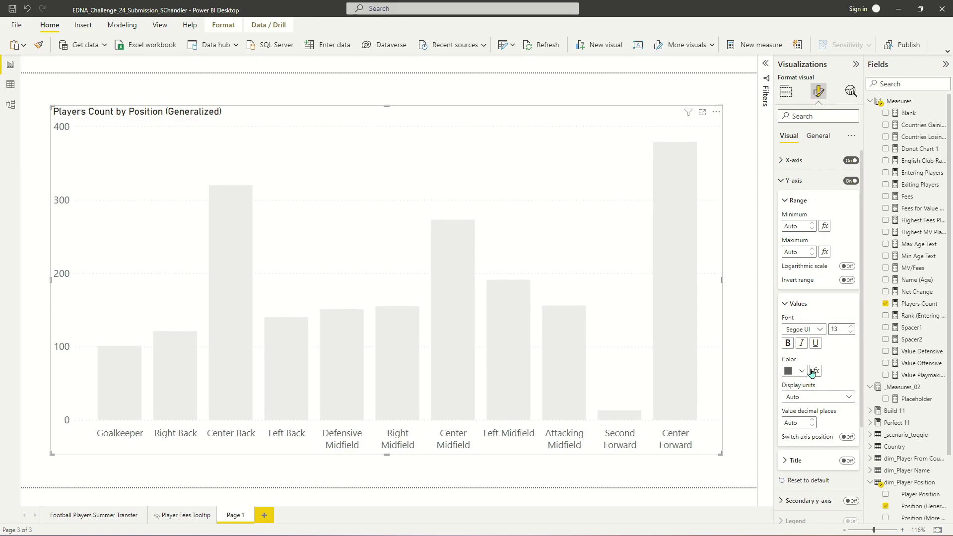
pyautogui.click(850, 326)
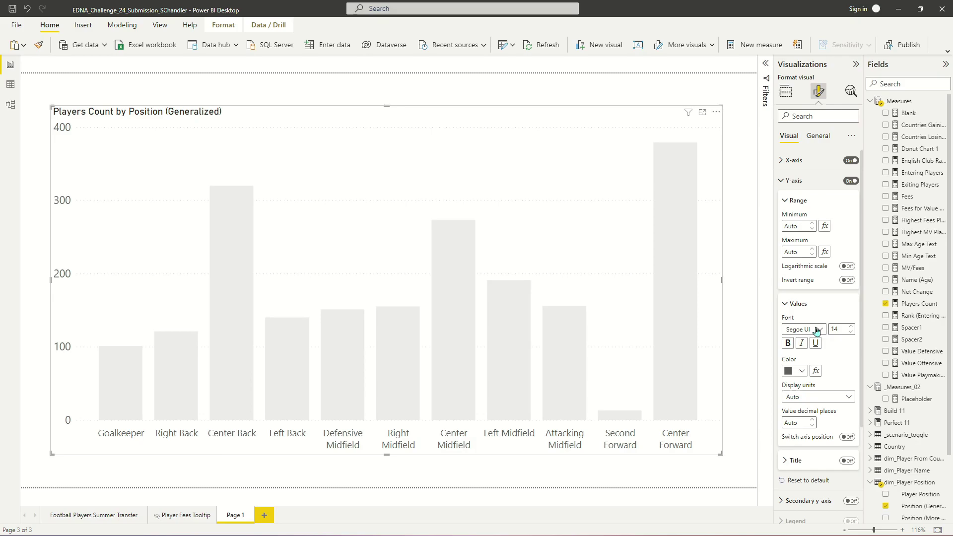
pyautogui.click(809, 329)
pyautogui.click(818, 374)
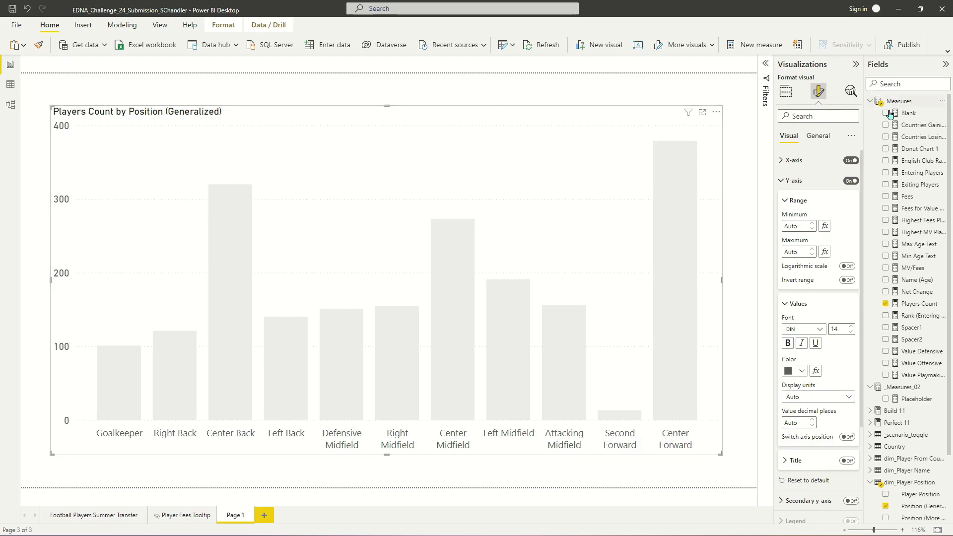
pyautogui.click(821, 135)
# - Retitle the chart 'Number of Players Transferred by Position'
pyautogui.click(794, 181)
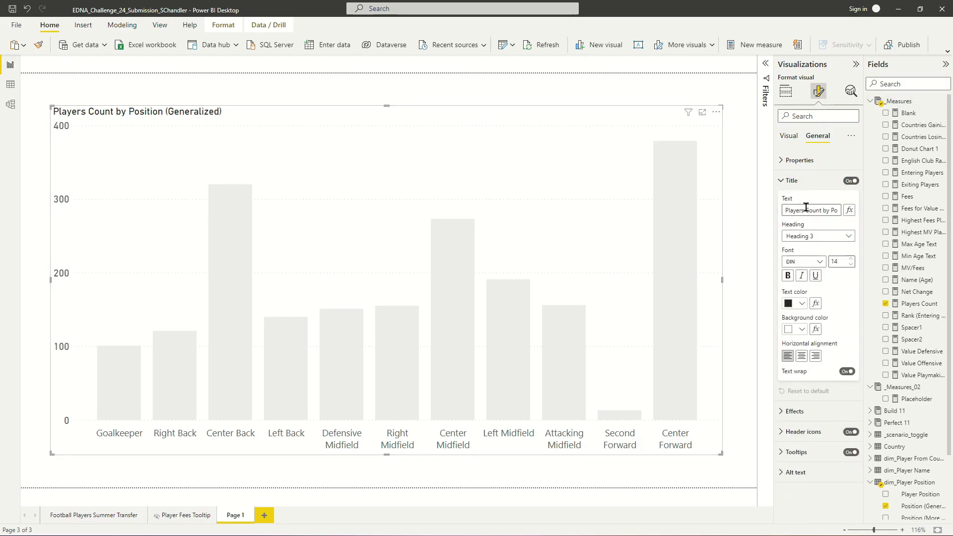
pyautogui.tripleClick(804, 209)
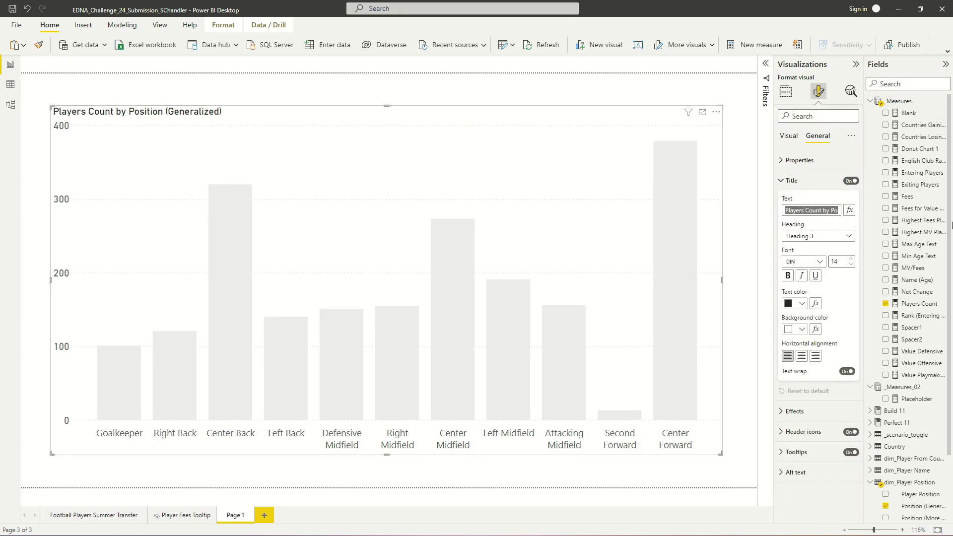
pyautogui.write('Number of Players Transferred by Position')
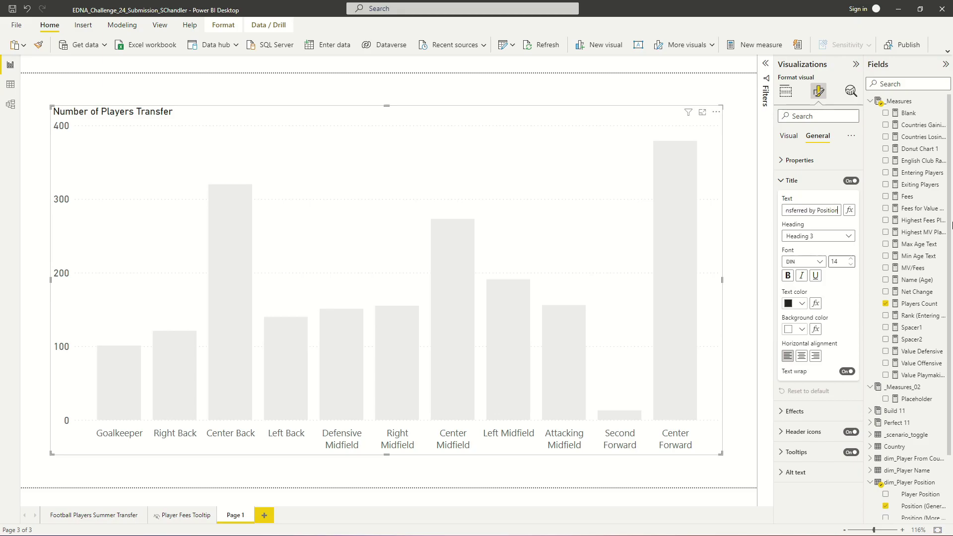
# - Make the chart title size 17, centred, italic and dark red
pyautogui.doubleClick(838, 262)
pyautogui.write('16')
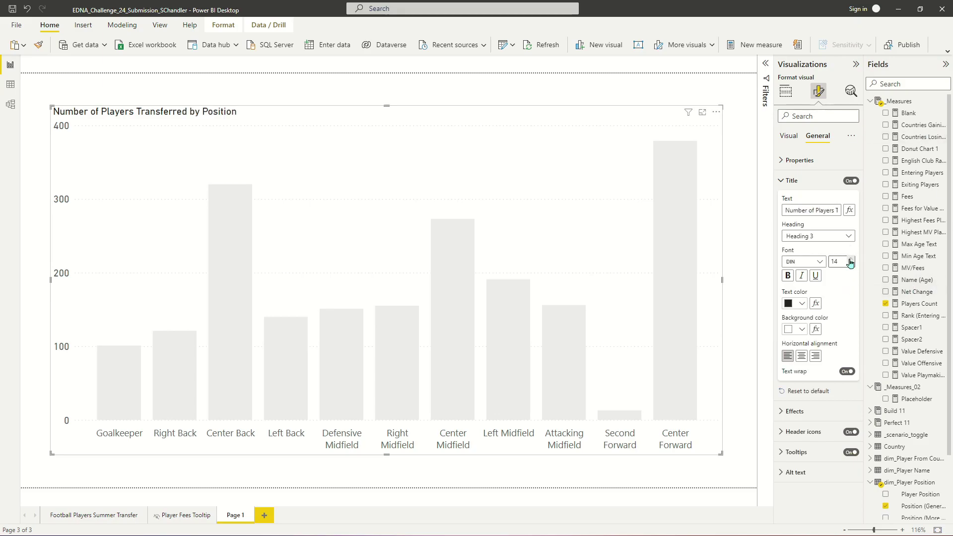
pyautogui.click(802, 356)
pyautogui.click(802, 276)
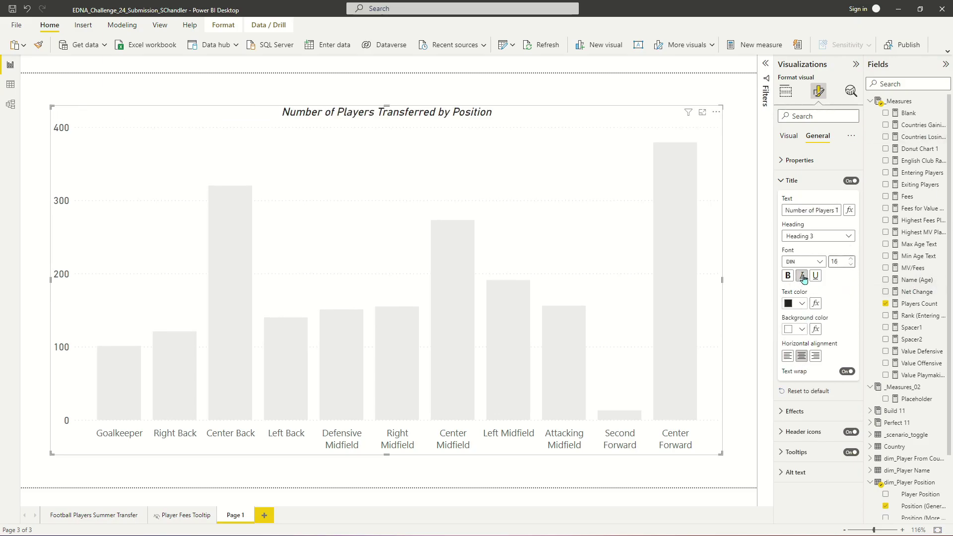
pyautogui.click(851, 259)
pyautogui.click(802, 303)
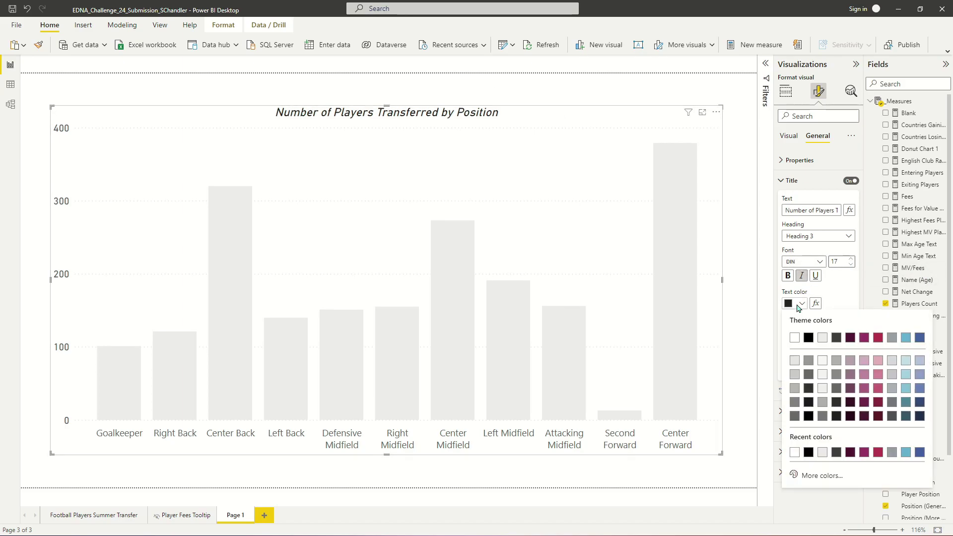
pyautogui.click(875, 344)
pyautogui.click(437, 62)
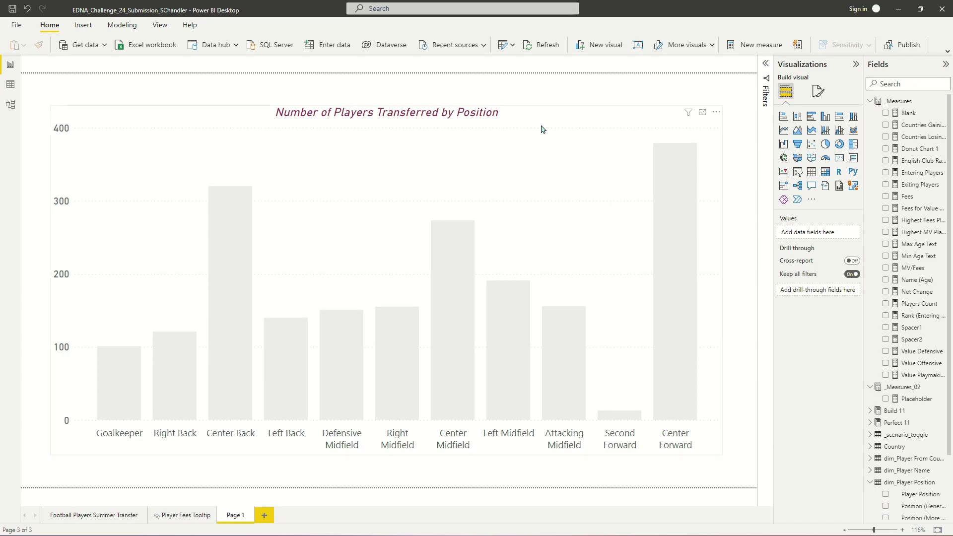
# - Add Players Count to the Line y-axis so a line runs across the position columns
pyautogui.click(511, 115)
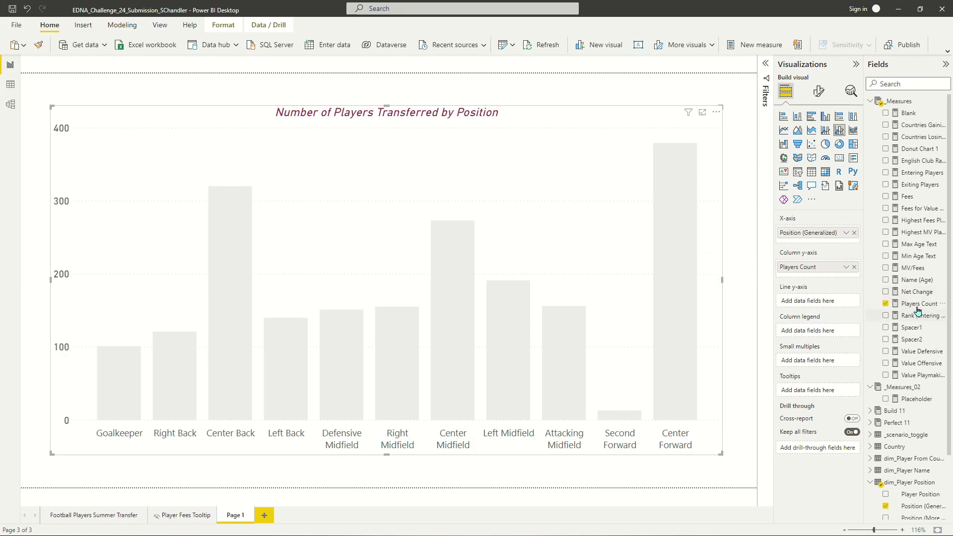
pyautogui.moveTo(915, 304); pyautogui.dragTo(825, 302)
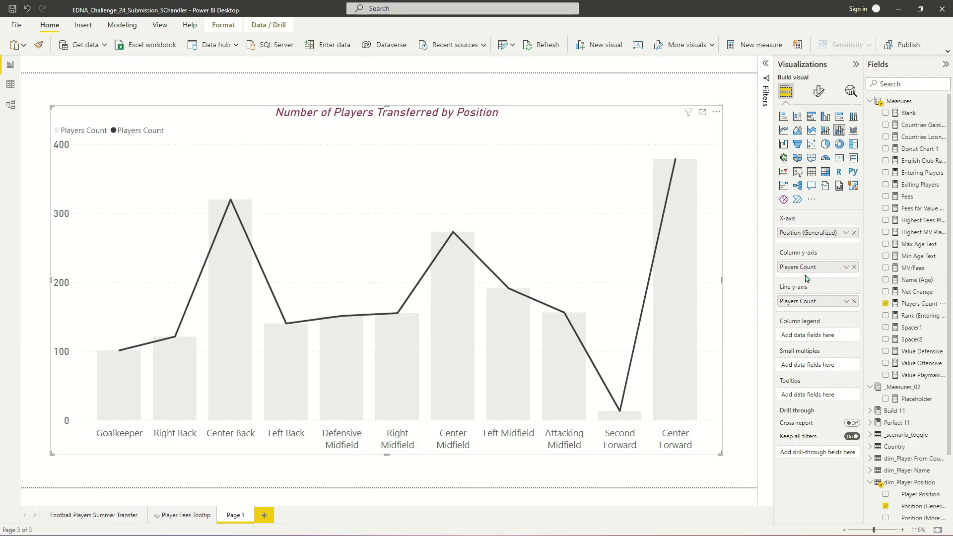
pyautogui.moveTo(640, 283)
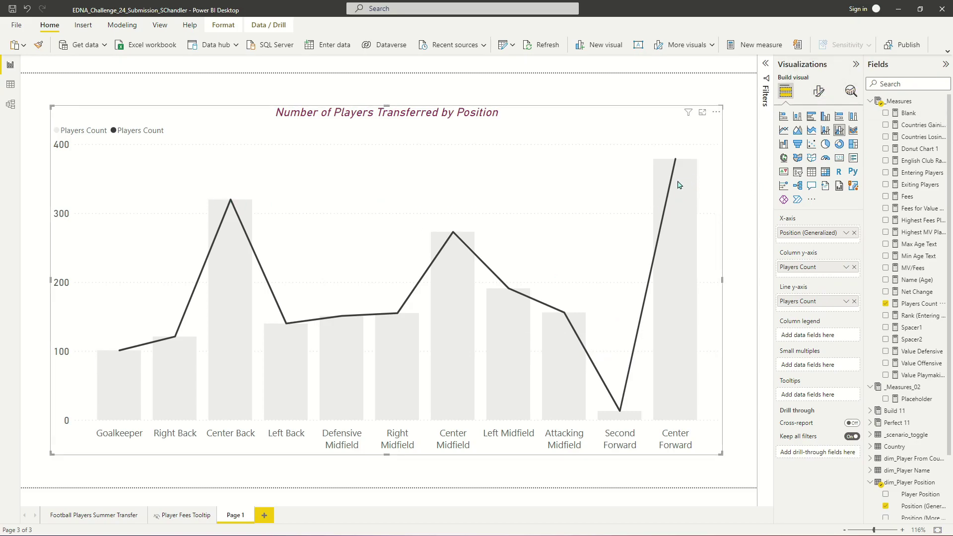
# - Turn on line markers and set their shape size to 20 px
pyautogui.click(819, 91)
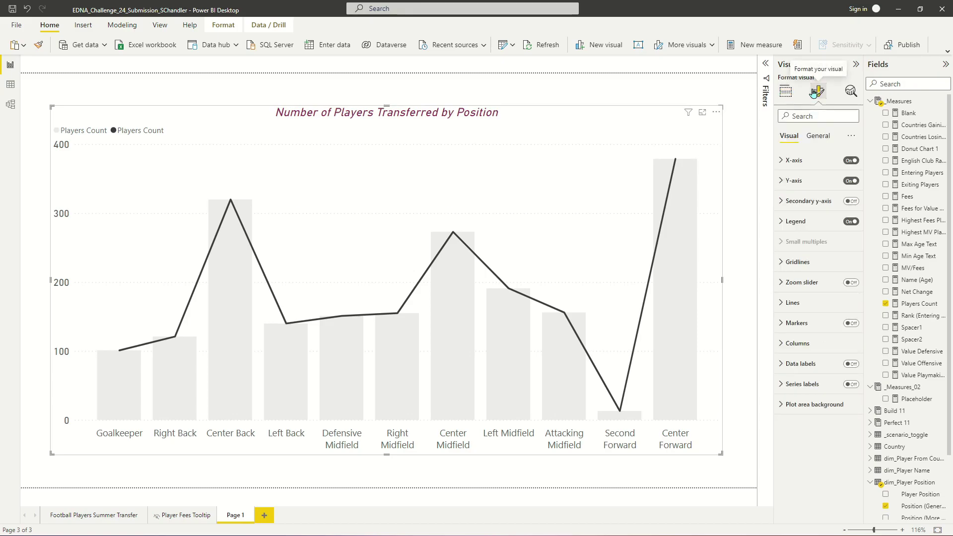
pyautogui.click(849, 324)
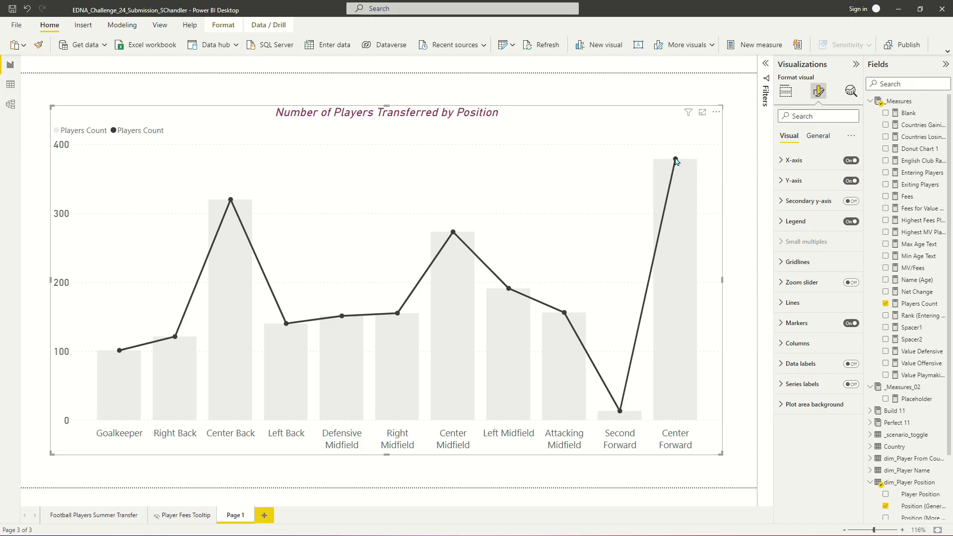
pyautogui.click(797, 324)
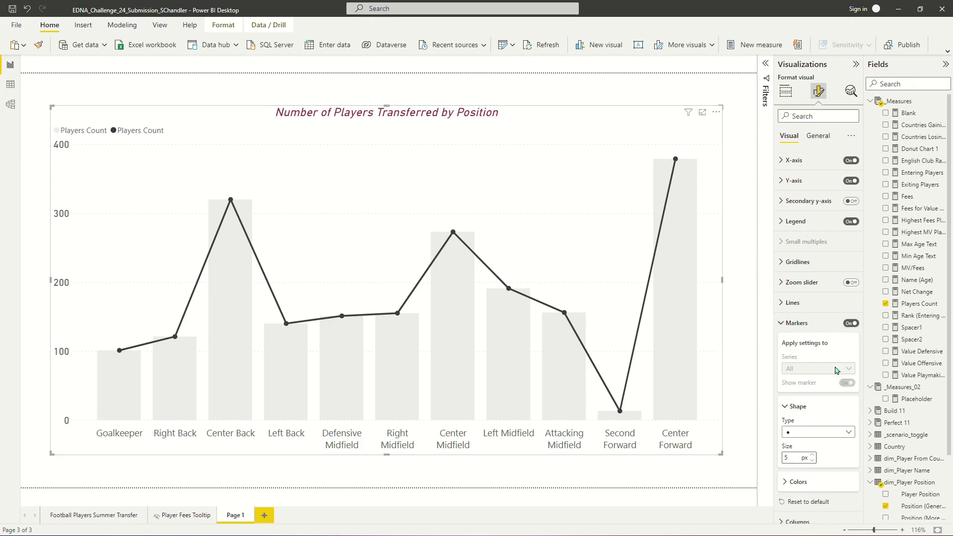
pyautogui.doubleClick(785, 457)
pyautogui.write('30')
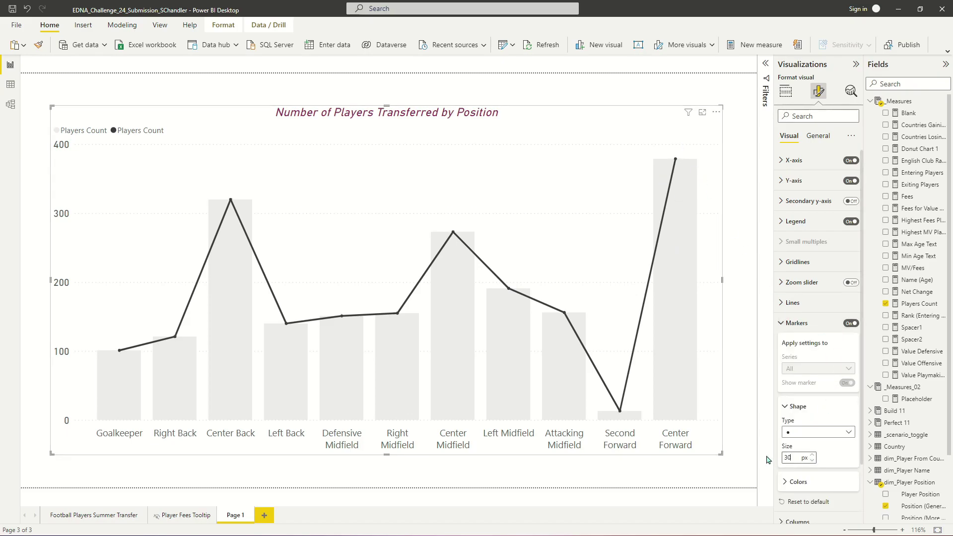
pyautogui.click(813, 460)
pyautogui.click(814, 455)
pyautogui.click(814, 455)
pyautogui.click(814, 456)
pyautogui.click(814, 455)
pyautogui.click(814, 456)
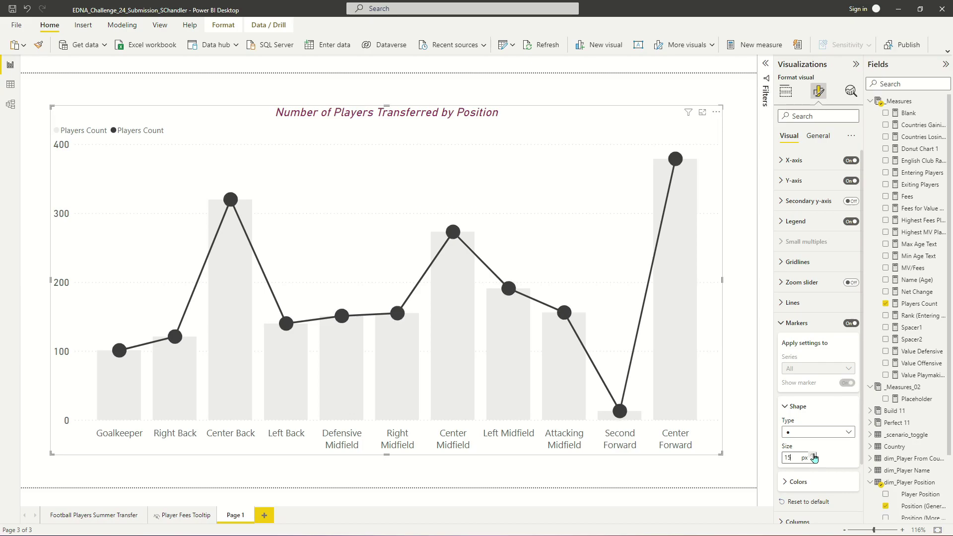
pyautogui.click(814, 455)
pyautogui.click(814, 455)
pyautogui.click(815, 455)
pyautogui.click(814, 455)
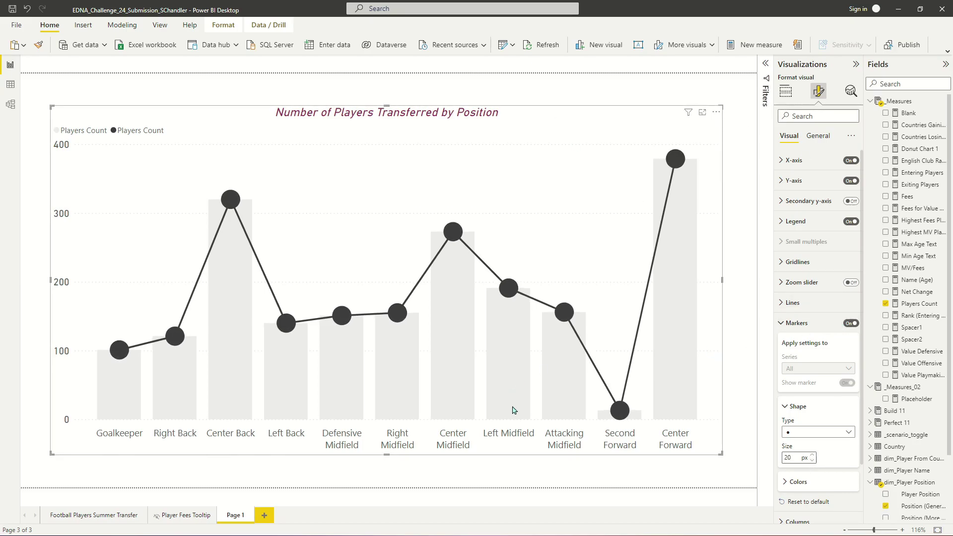
pyautogui.click(799, 323)
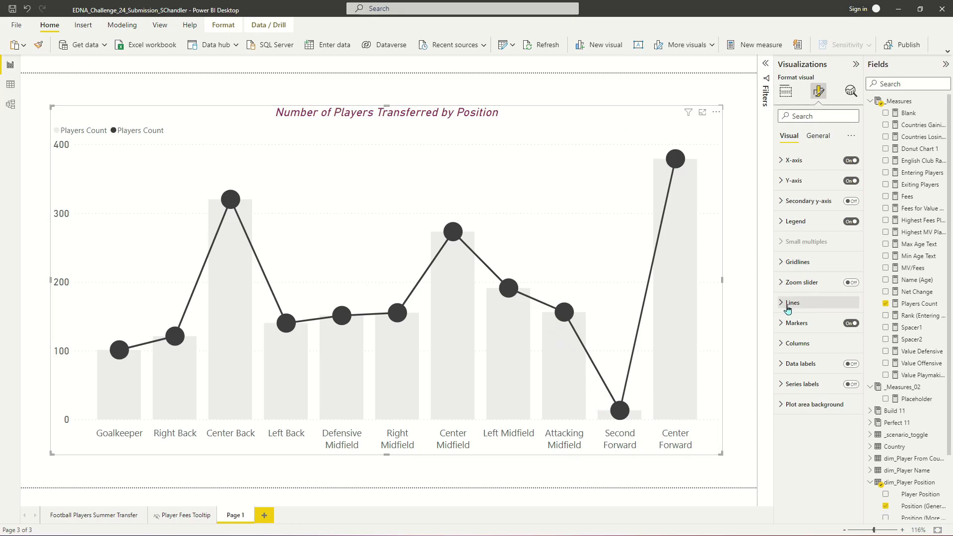
# - Reduce the Players Count line's stroke width to 0 px, leaving only the dots
pyautogui.click(789, 304)
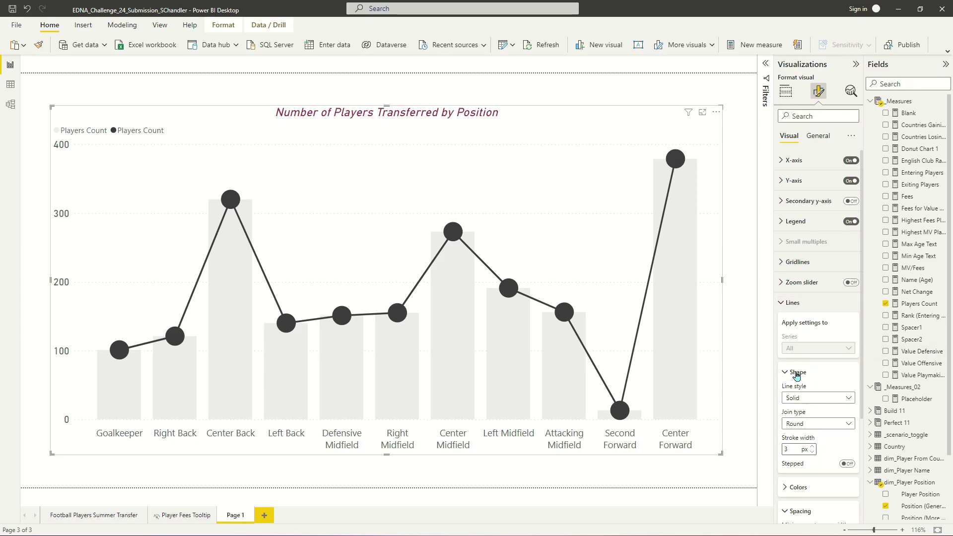
pyautogui.click(815, 454)
pyautogui.click(814, 454)
pyautogui.click(815, 454)
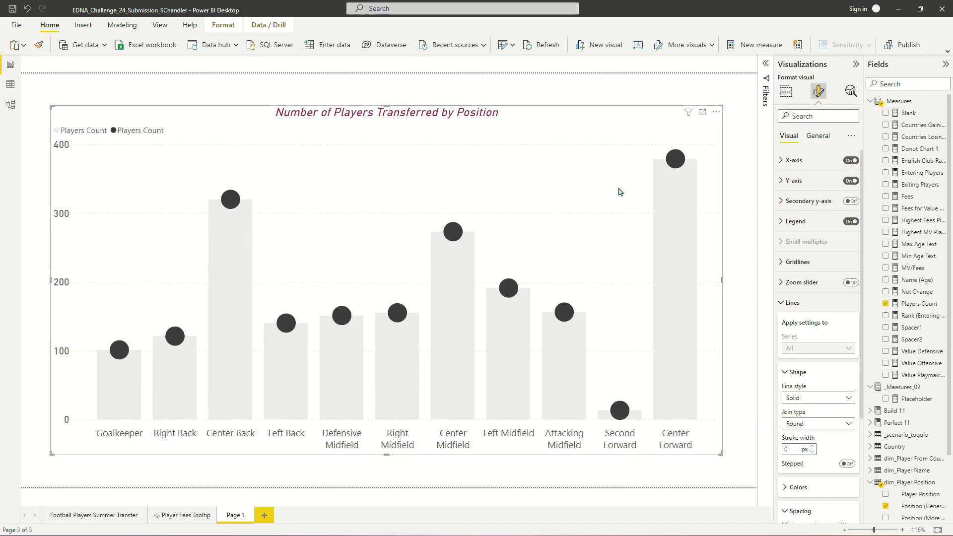
pyautogui.moveTo(676, 166)
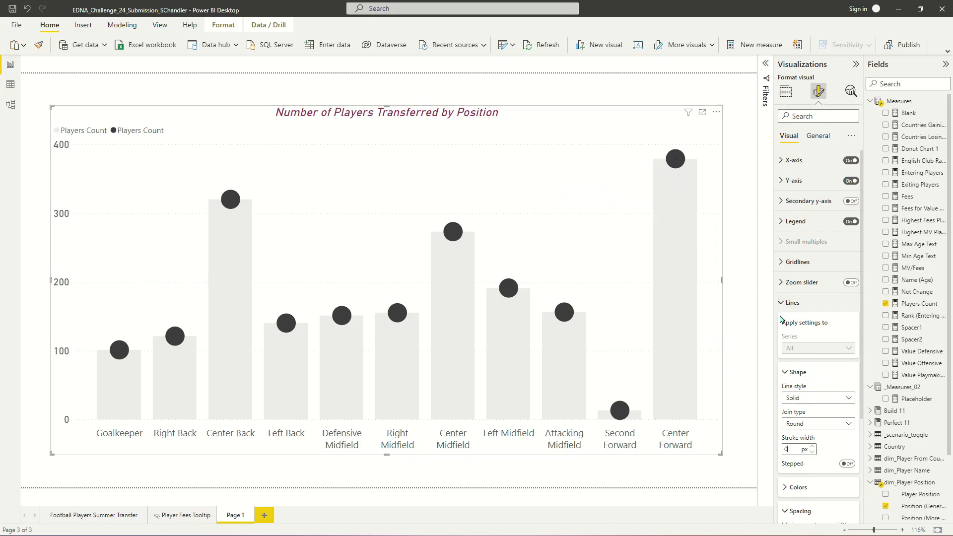
# - Set the Players Count series colour to the purple theme swatch
pyautogui.click(803, 488)
pyautogui.scroll(-3, 803, 488)
pyautogui.click(794, 328)
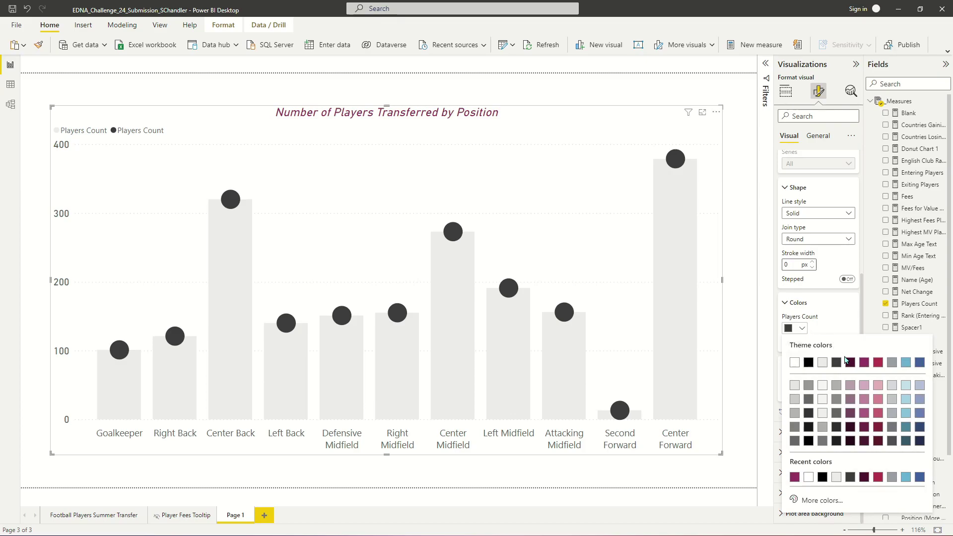
pyautogui.click(851, 363)
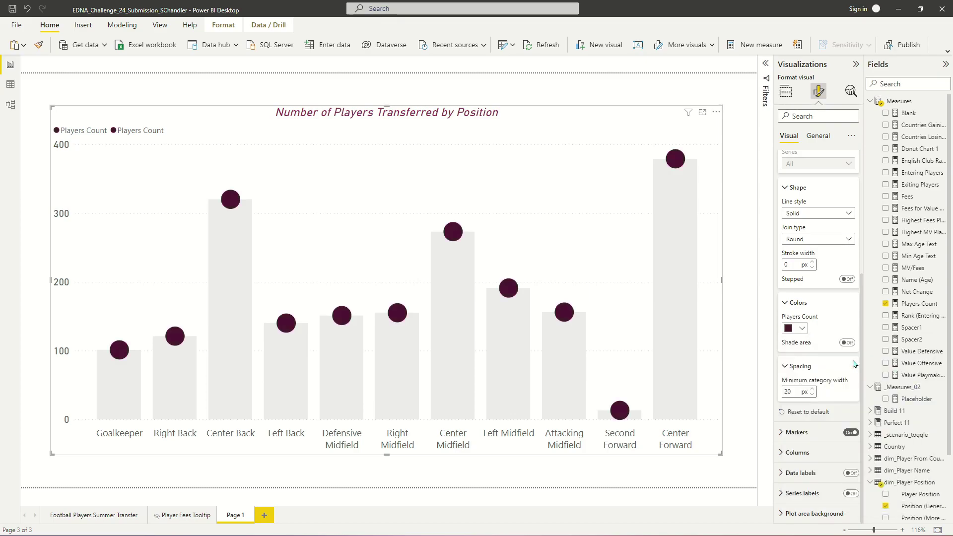
pyautogui.click(793, 330)
pyautogui.click(854, 388)
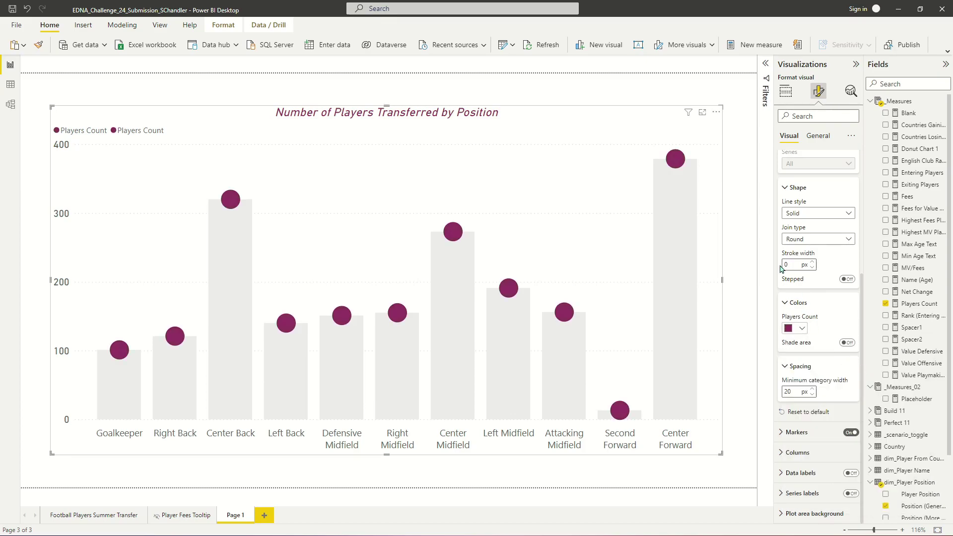
pyautogui.click(785, 188)
pyautogui.click(786, 213)
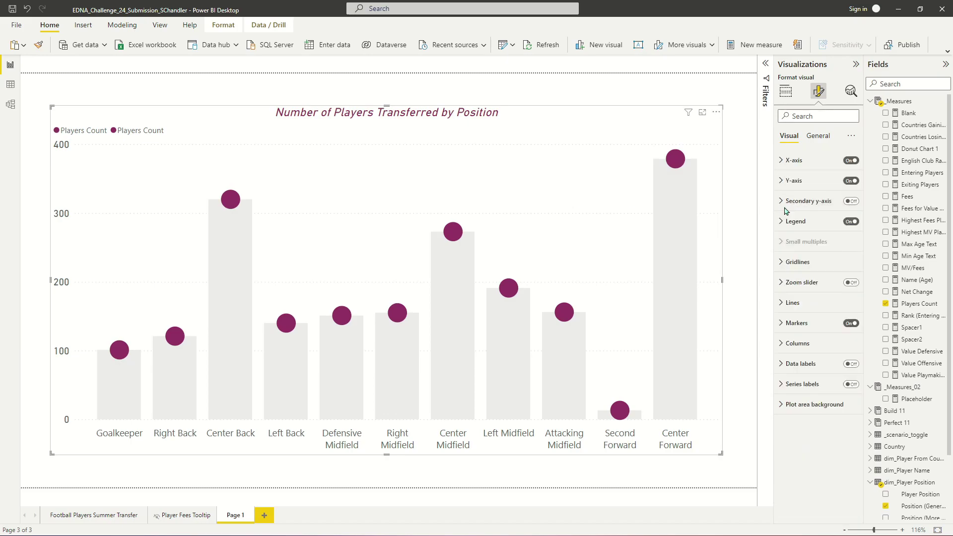
# - Rename the Placeholder measure by changing its formula to Blank 1 = Blank()
pyautogui.click(872, 102)
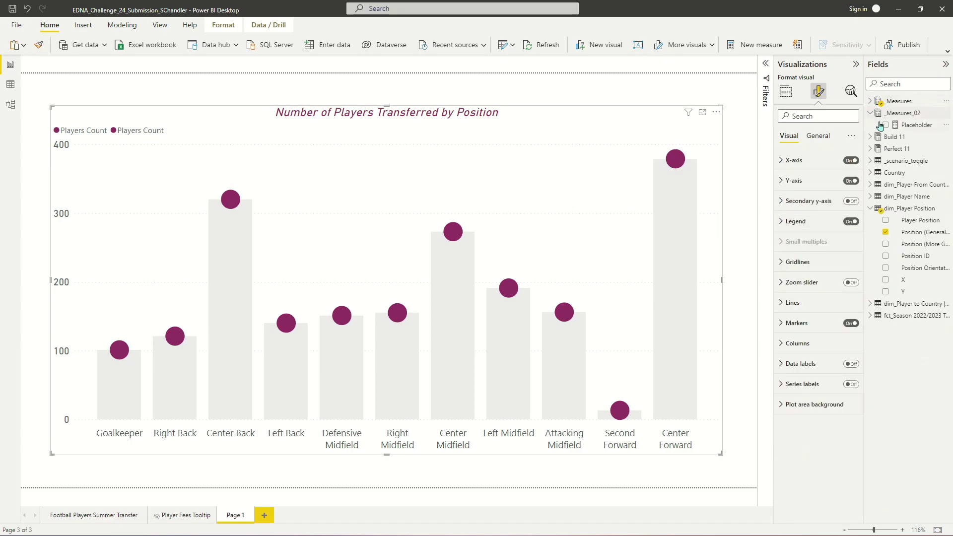
pyautogui.click(786, 90)
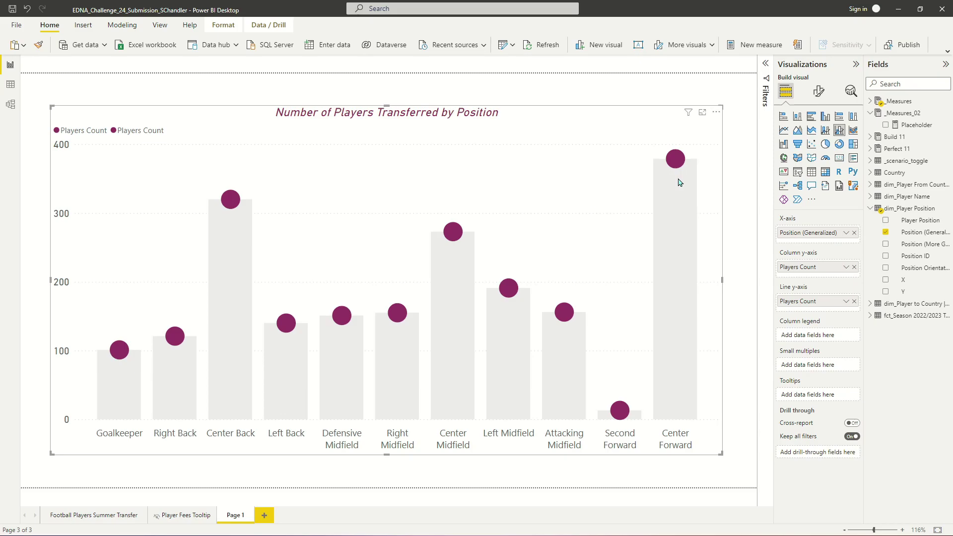
pyautogui.rightClick(921, 128)
pyautogui.press('Escape')
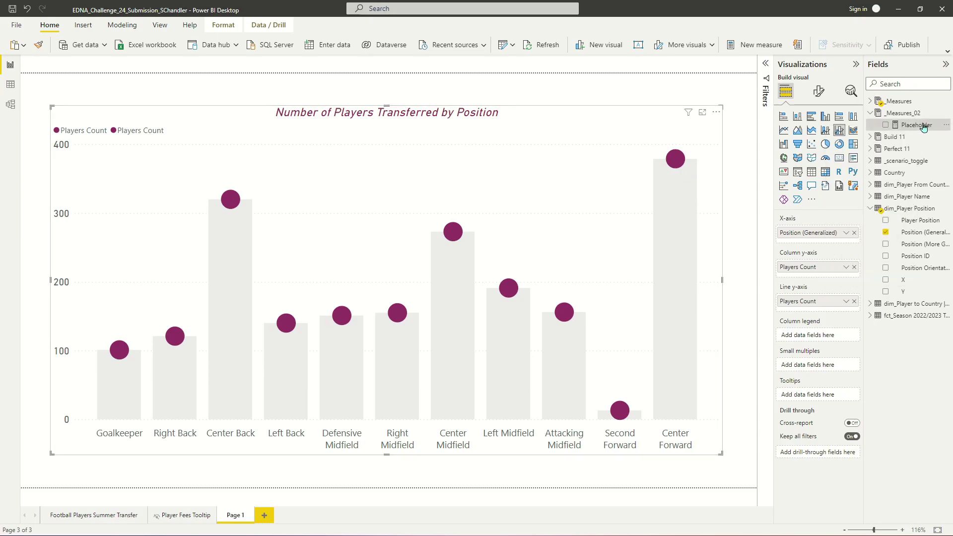
pyautogui.click(918, 125)
pyautogui.moveTo(140, 63); pyautogui.dragTo(70, 62)
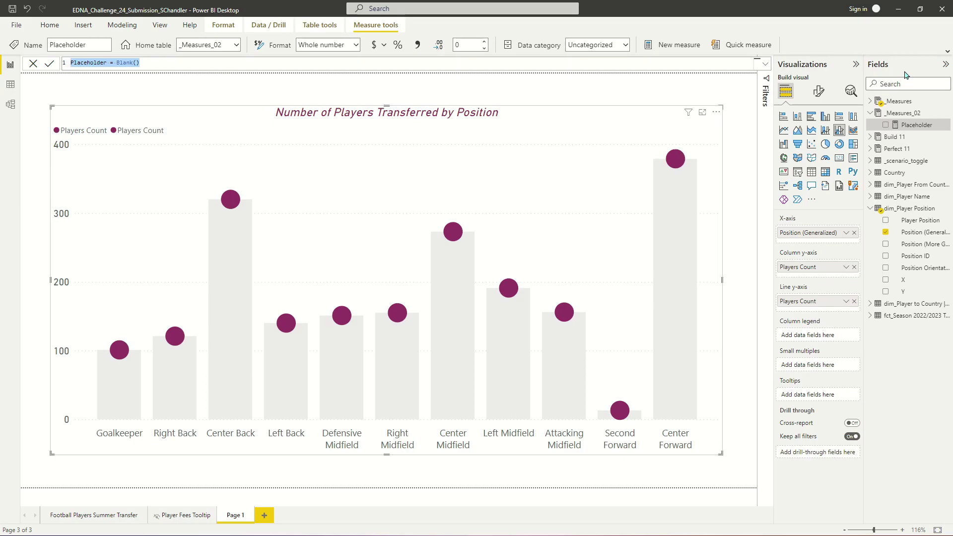
pyautogui.write('Blank 1 ')
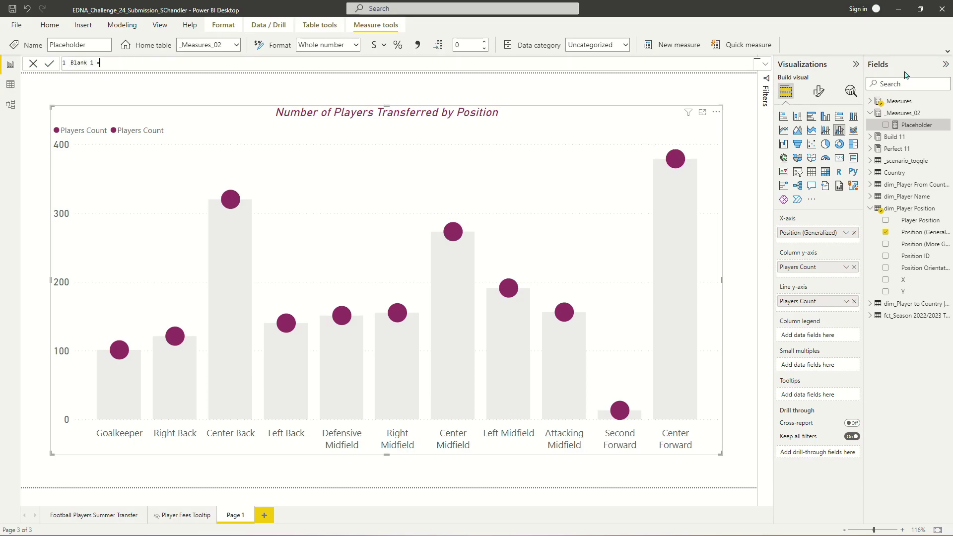
pyautogui.write('= Blank()')
pyautogui.click(665, 45)
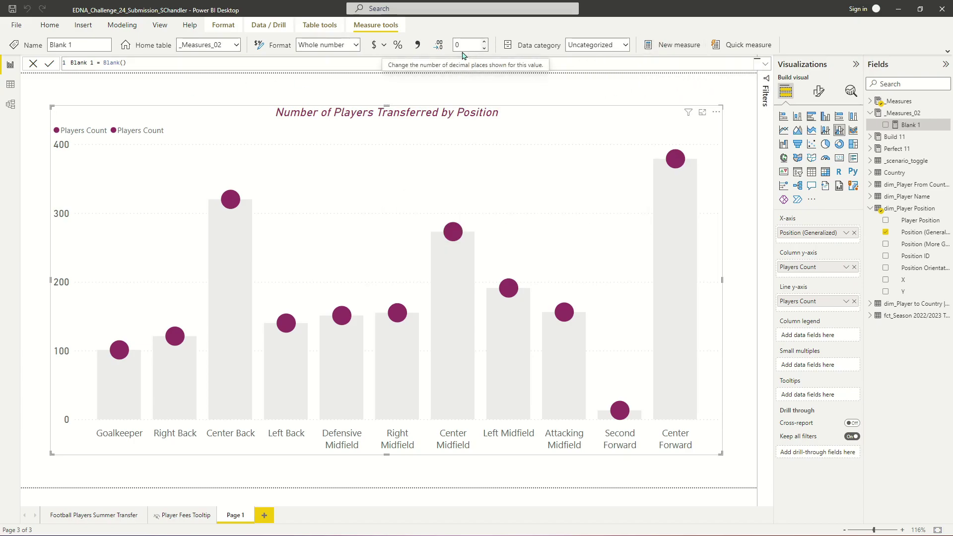
# - Create a new measure Blank 2 = Blank() in _Measures_02
pyautogui.click(679, 46)
pyautogui.write('Blank')
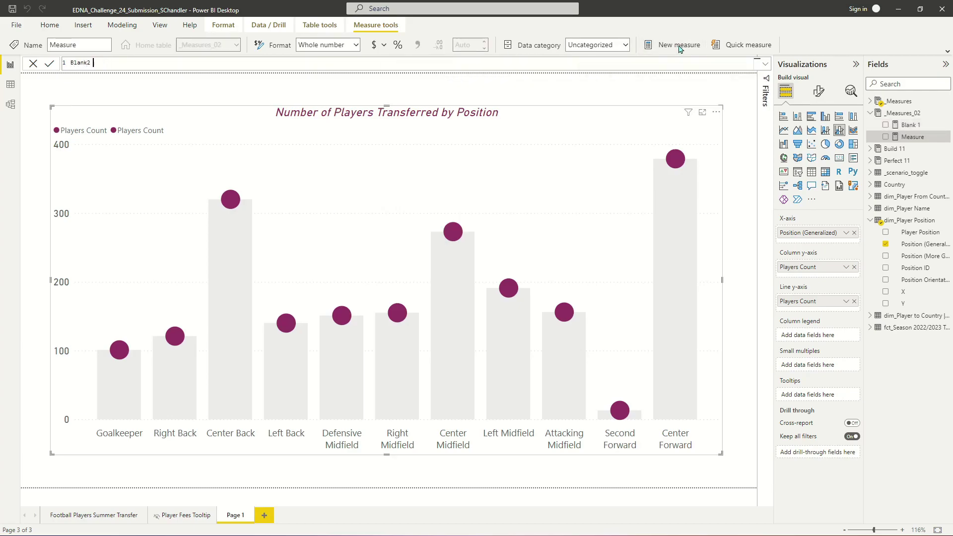
pyautogui.write(' 2 = Blank()')
pyautogui.press('Return')
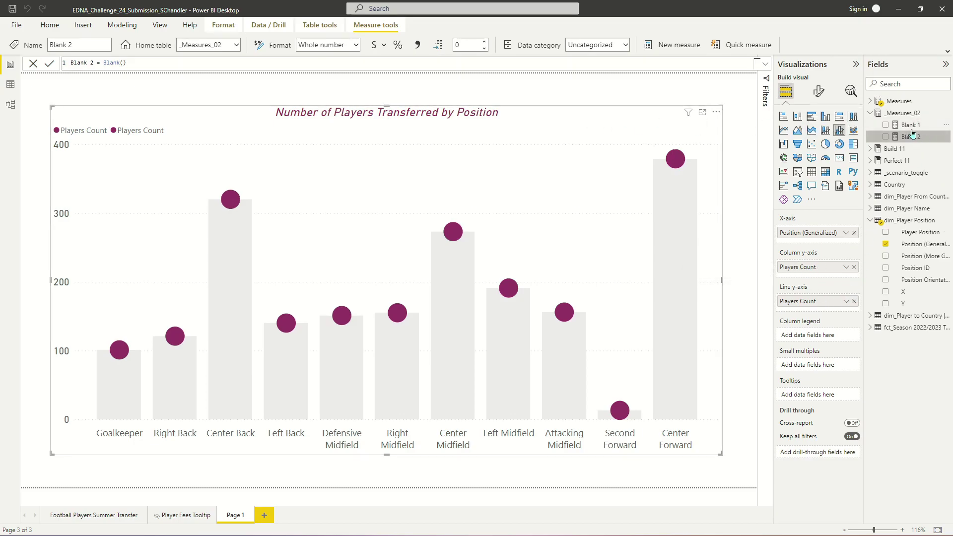
# - Add Blank 1 and Blank 2 to the Column y-axis alongside Players Count
pyautogui.moveTo(913, 133); pyautogui.dragTo(841, 268)
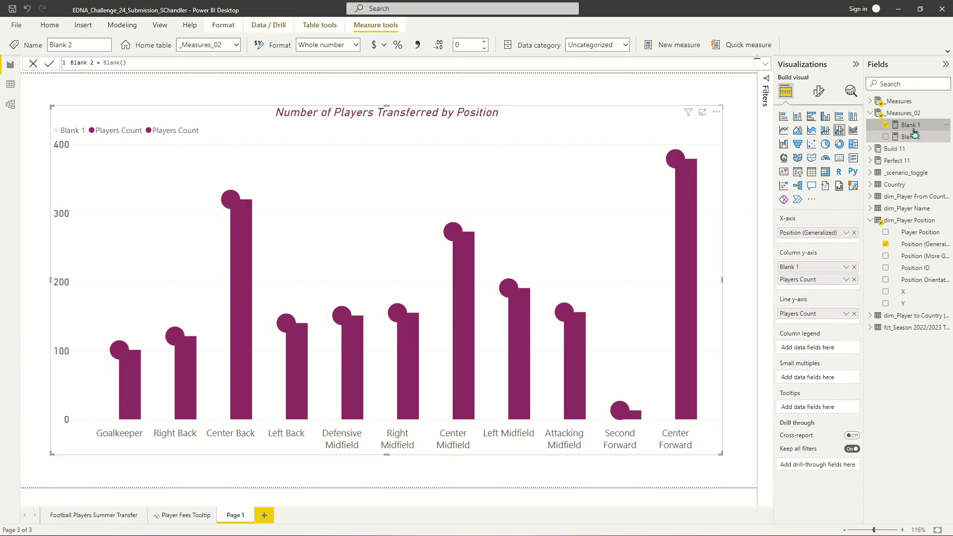
pyautogui.moveTo(915, 133); pyautogui.dragTo(844, 284)
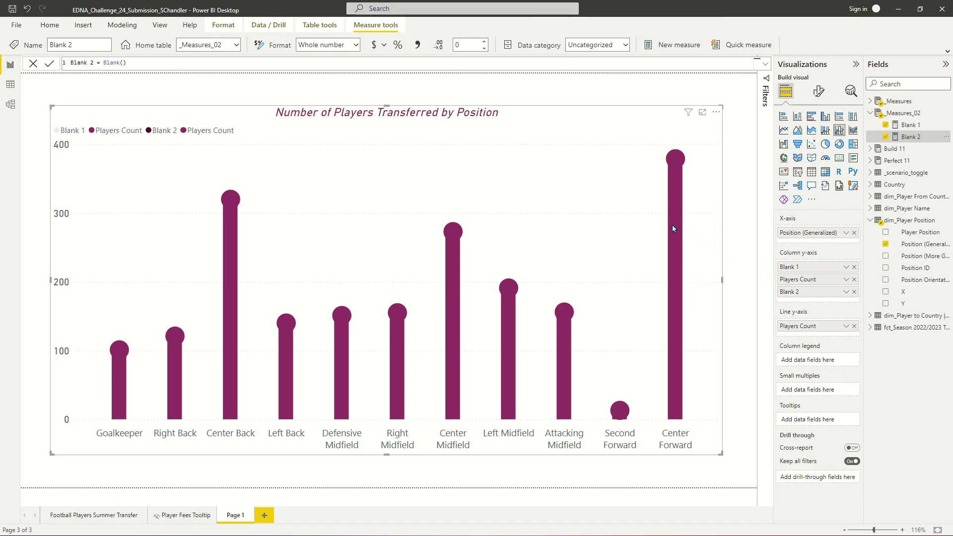
pyautogui.moveTo(672, 224)
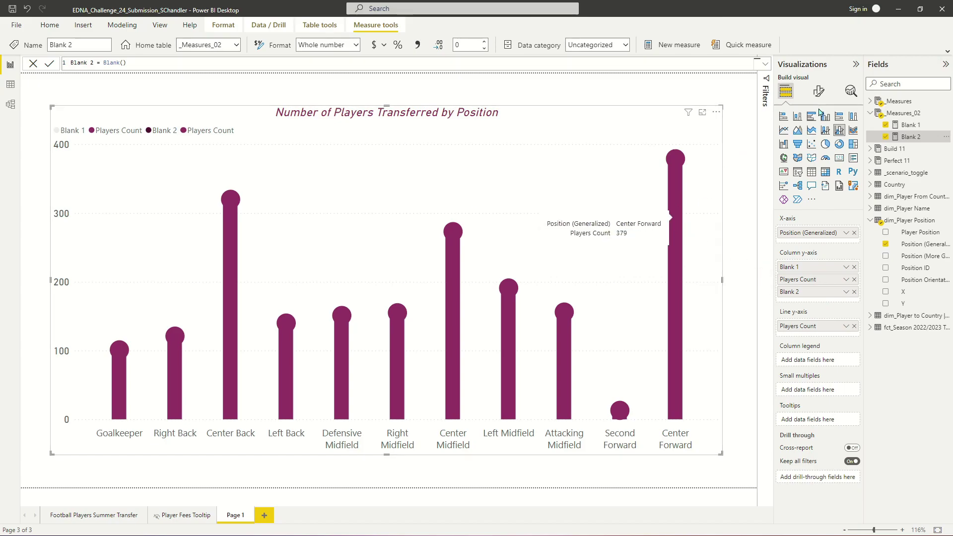
pyautogui.click(818, 91)
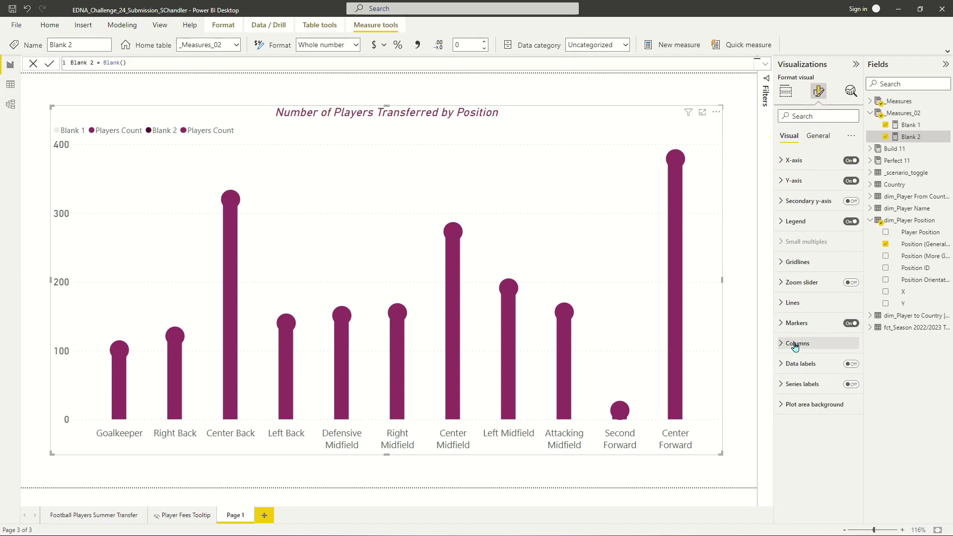
# - Color the Blank 1 and Blank 2 columns white and the Players Count columns gray
pyautogui.click(796, 344)
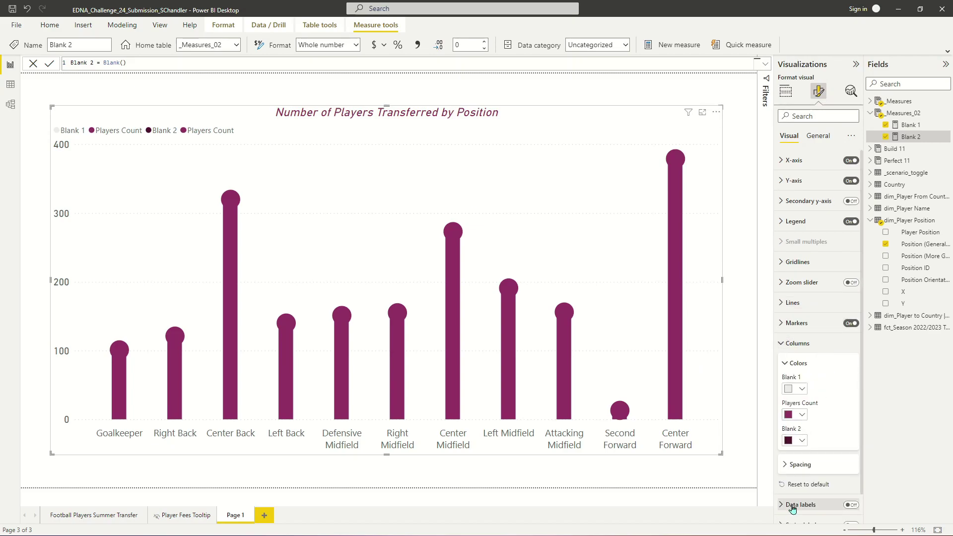
pyautogui.click(799, 390)
pyautogui.click(795, 232)
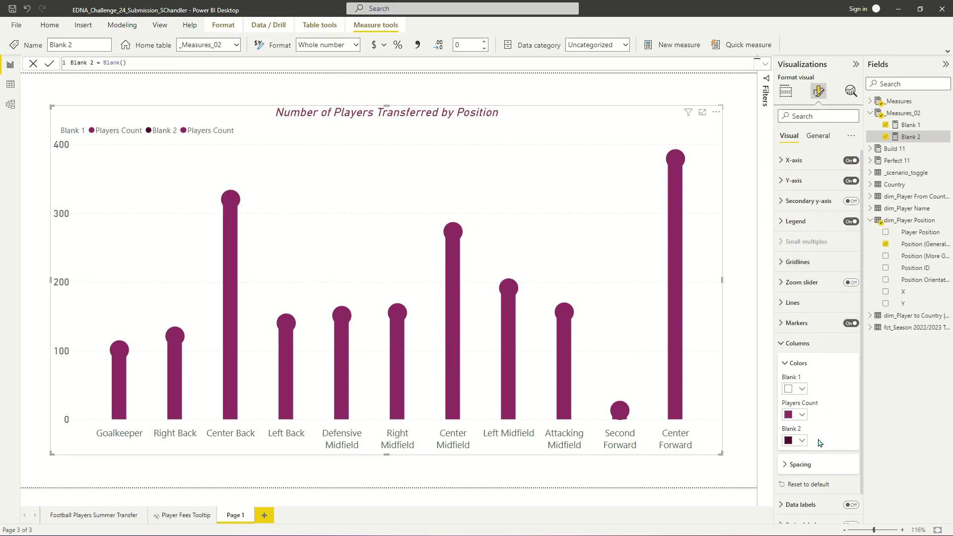
pyautogui.click(799, 441)
pyautogui.click(795, 283)
pyautogui.click(800, 415)
pyautogui.click(795, 297)
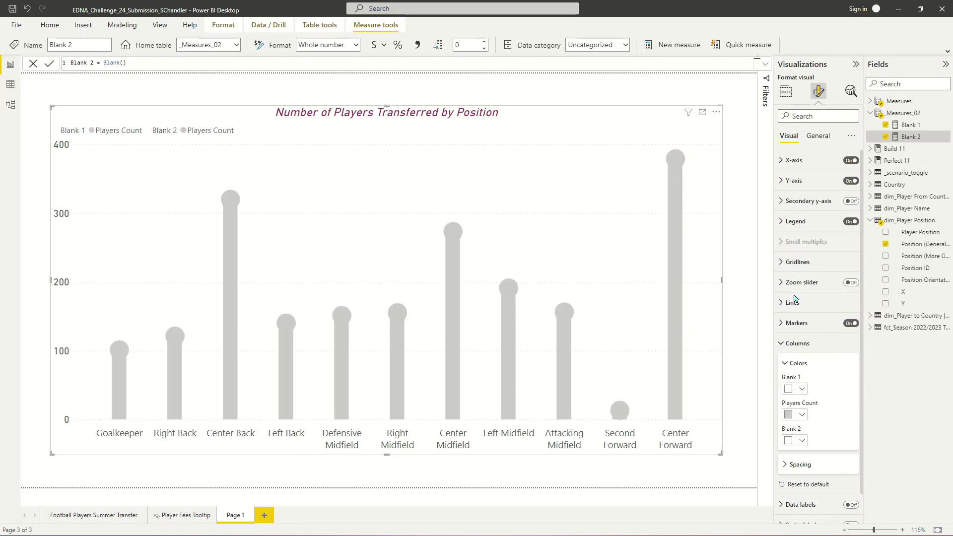
pyautogui.click(801, 415)
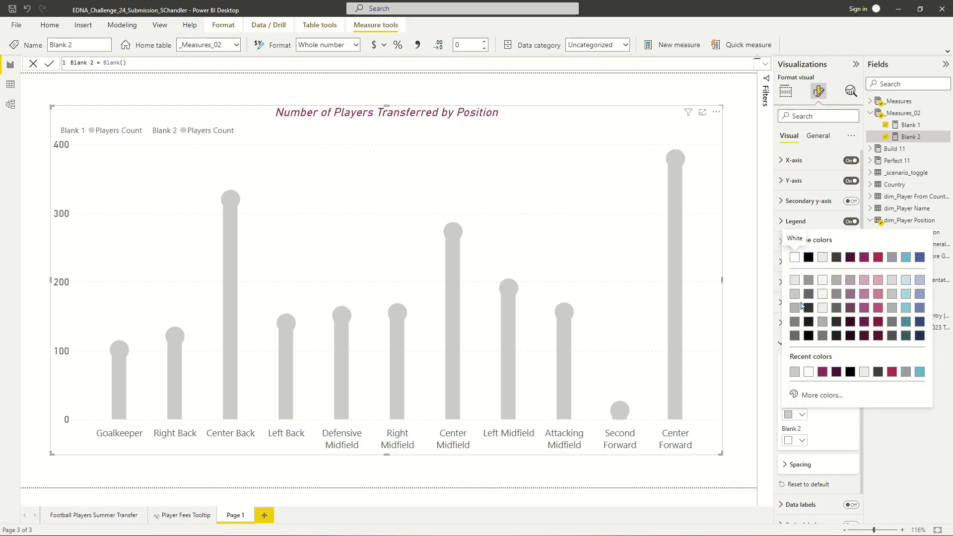
pyautogui.click(795, 297)
pyautogui.click(797, 343)
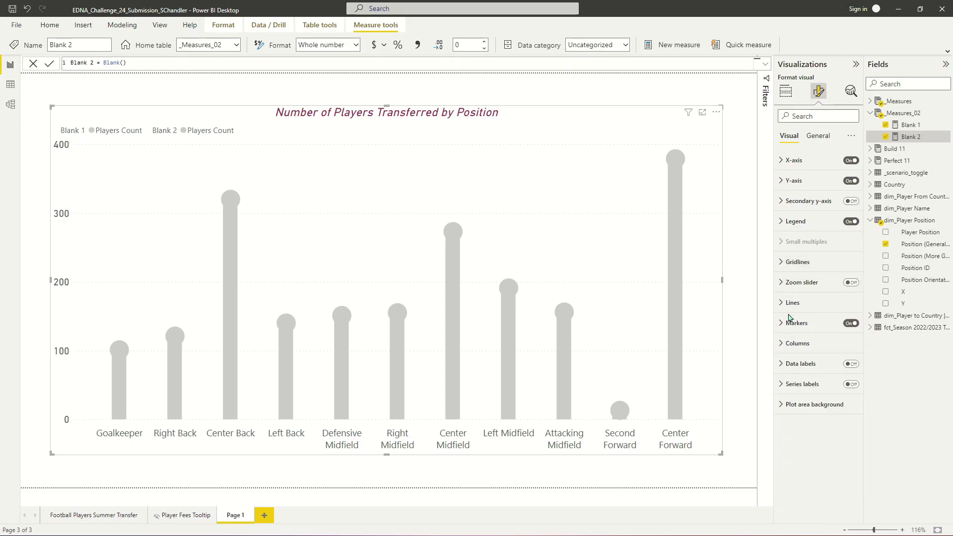
# - Set the default marker color to purple for all chart markers
pyautogui.click(797, 322)
pyautogui.scroll(-2, 813, 366)
pyautogui.click(798, 412)
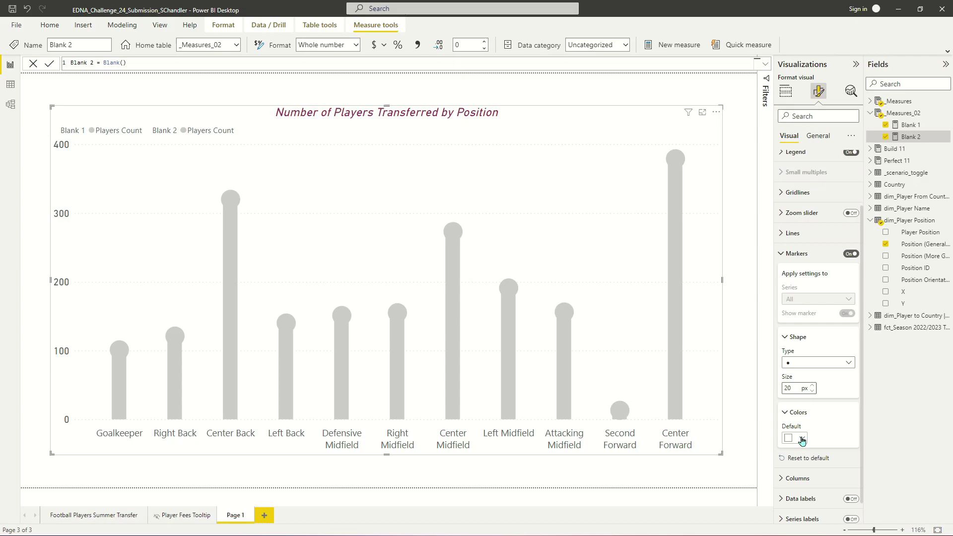
pyautogui.click(802, 438)
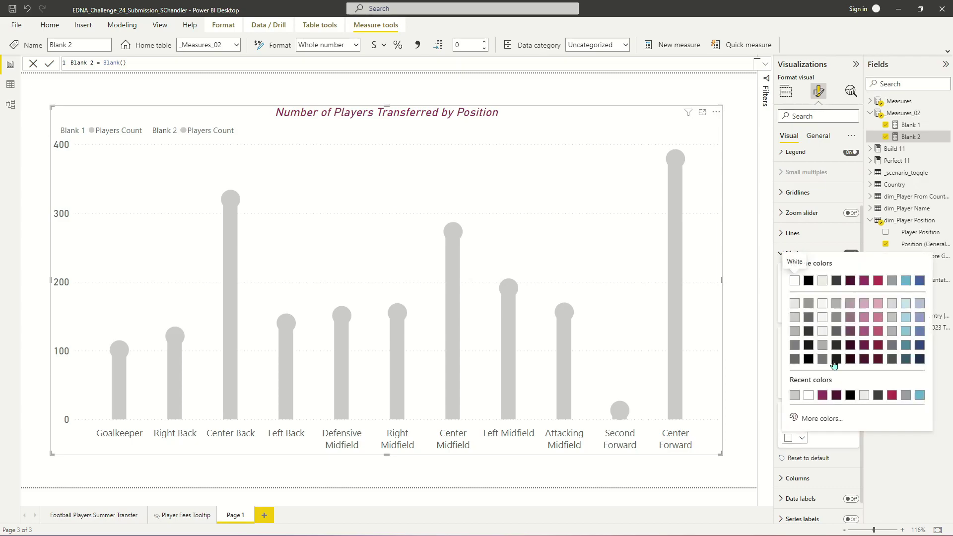
pyautogui.click(865, 281)
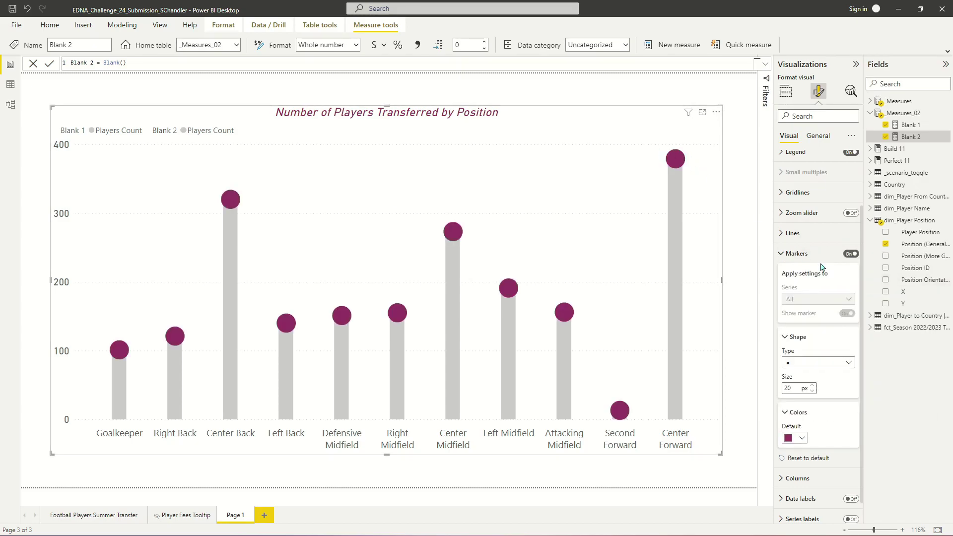
pyautogui.click(780, 255)
# - Set the columns' inner padding to 50 px, keeping Players Count gray
pyautogui.click(793, 343)
pyautogui.scroll(-1, 790, 327)
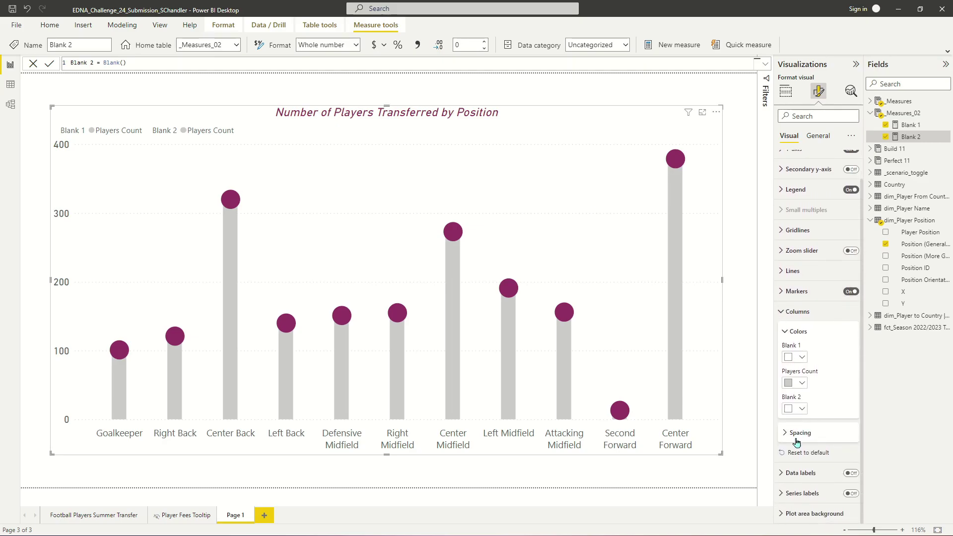
pyautogui.click(795, 433)
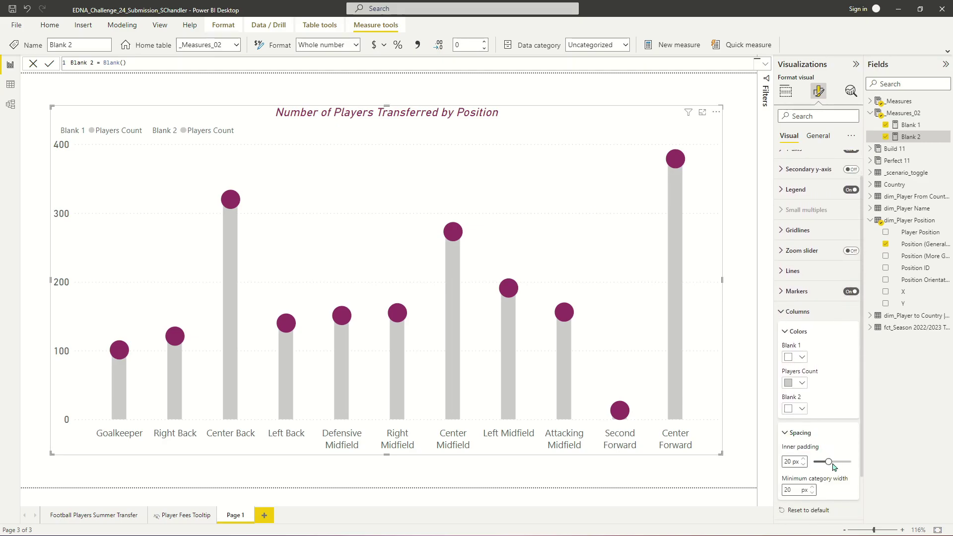
pyautogui.moveTo(830, 463); pyautogui.dragTo(851, 463)
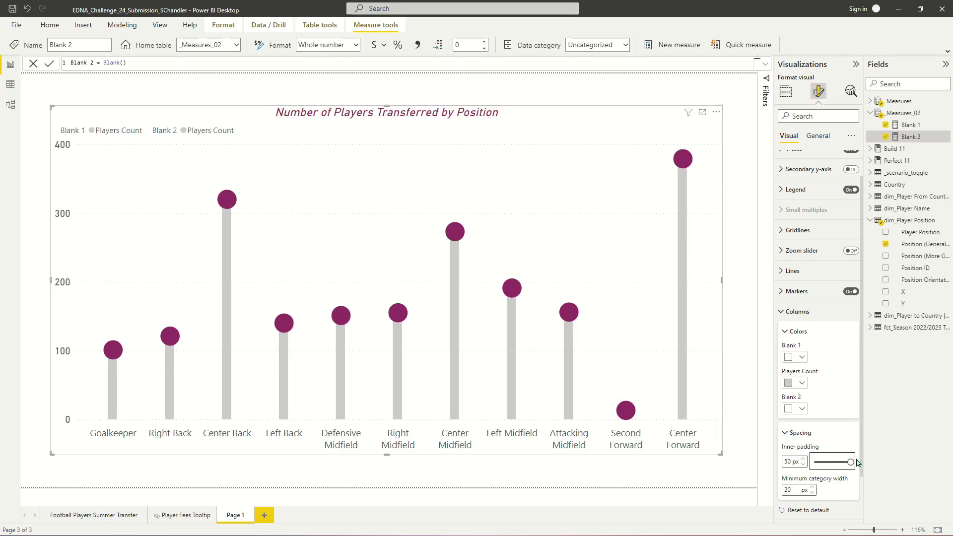
pyautogui.moveTo(851, 462); pyautogui.dragTo(894, 467)
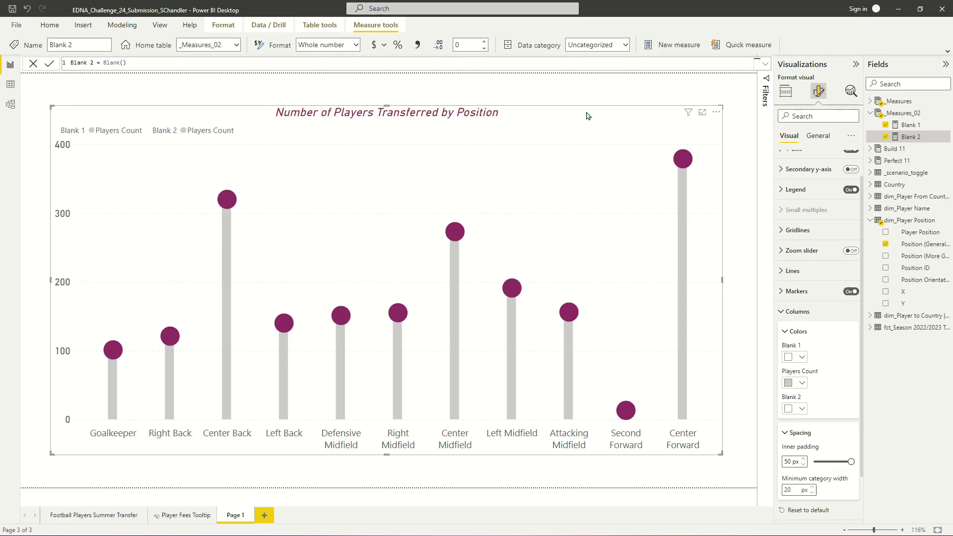
pyautogui.click(798, 386)
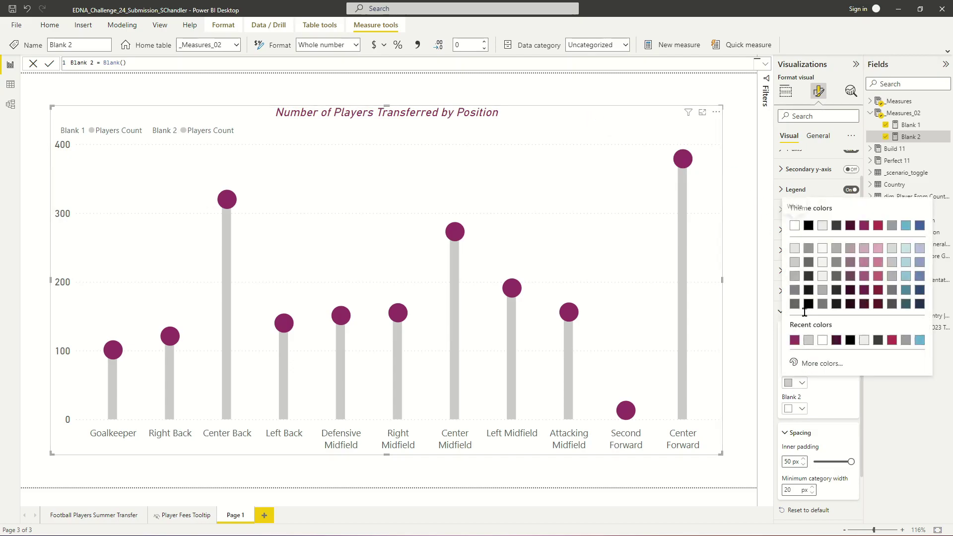
pyautogui.click(793, 268)
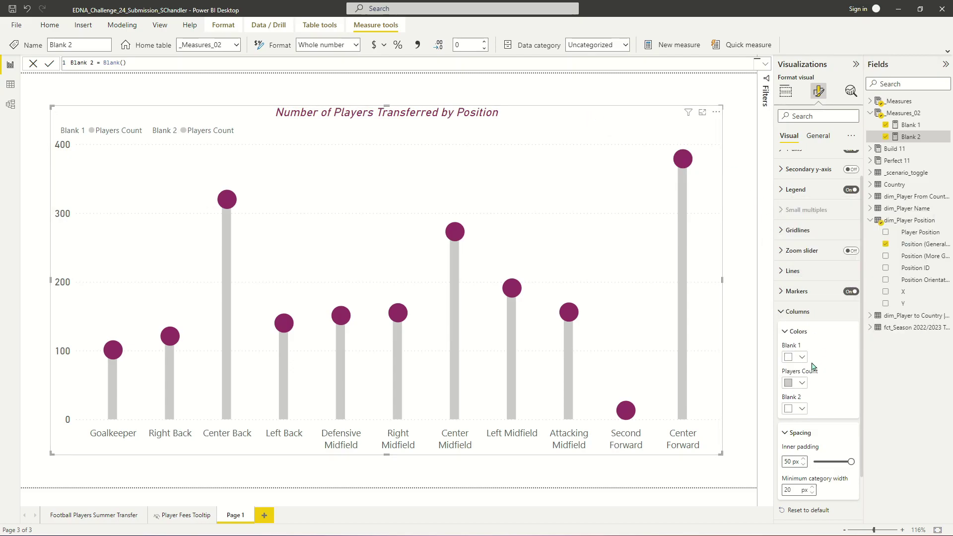
pyautogui.click(789, 311)
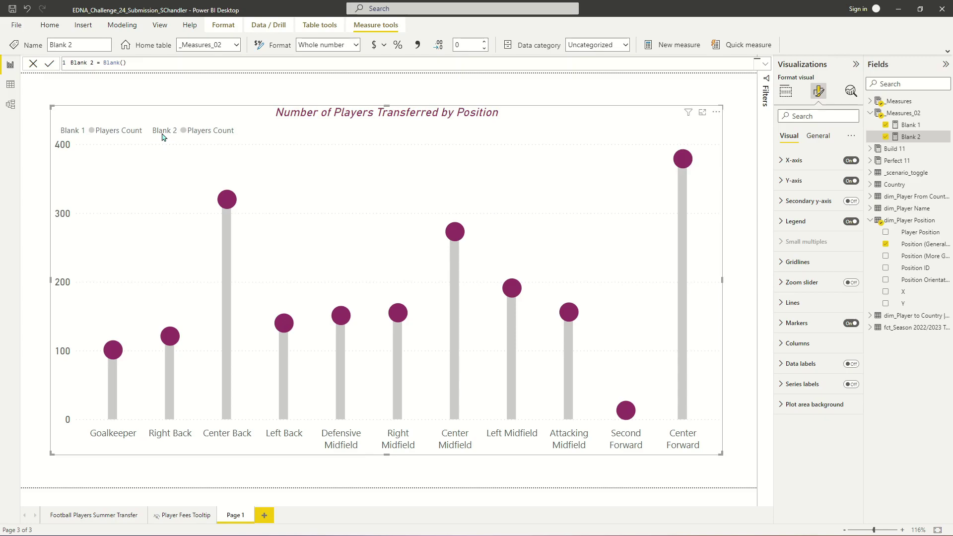
# - Switch the legend Off and nudge the chart's top edge down slightly
pyautogui.click(786, 91)
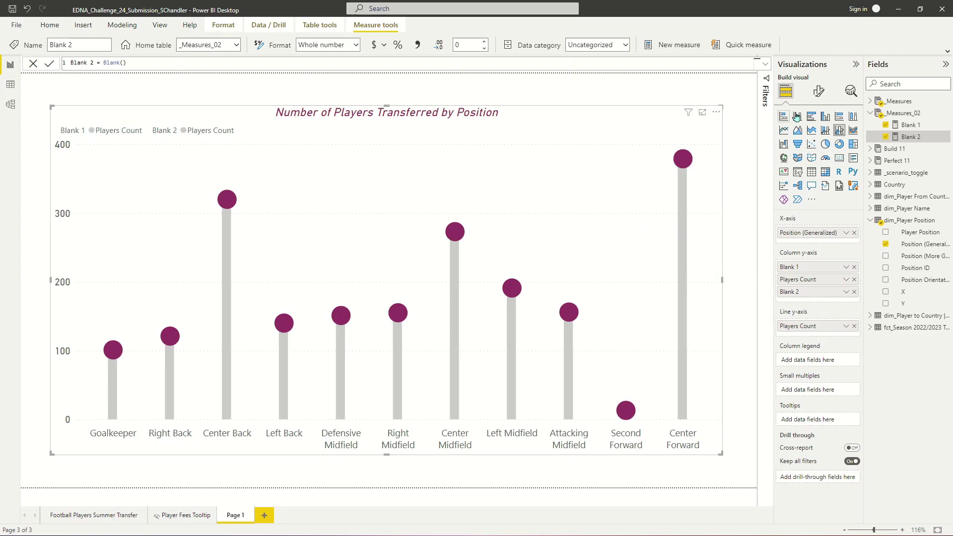
pyautogui.click(819, 90)
pyautogui.click(851, 222)
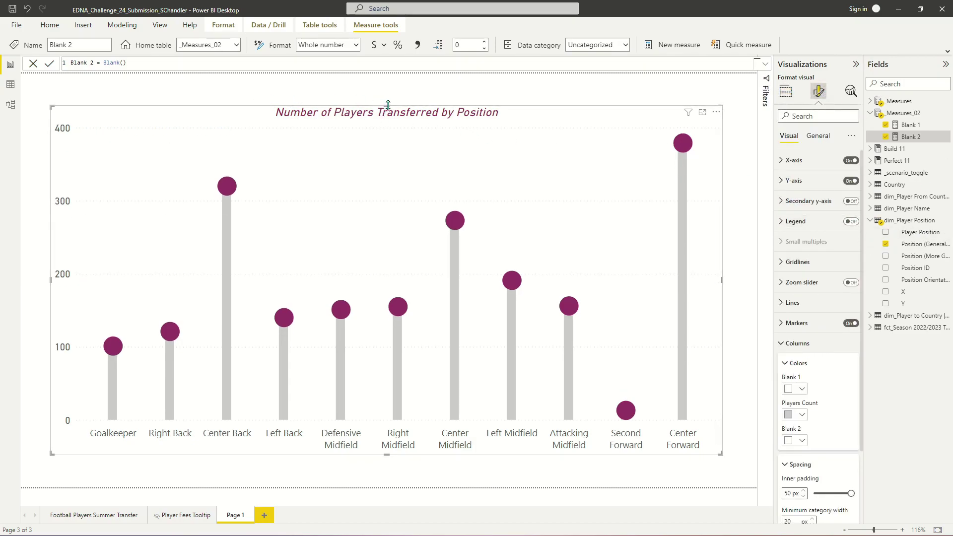
pyautogui.moveTo(386, 101); pyautogui.dragTo(385, 108)
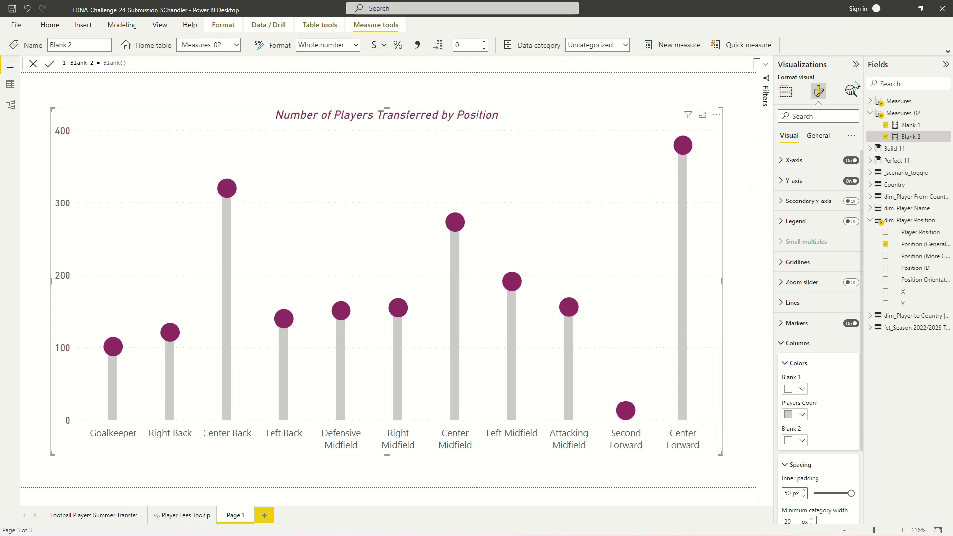
pyautogui.click(786, 90)
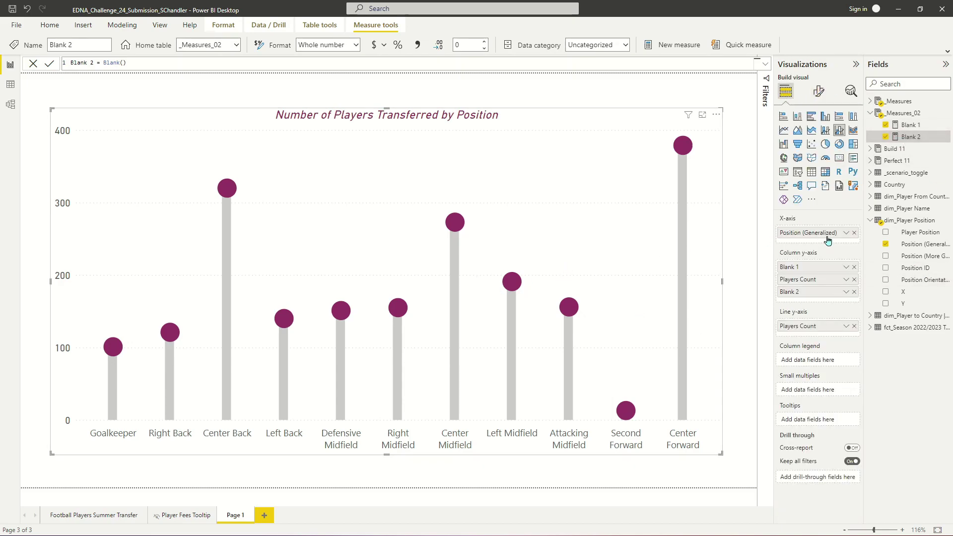
# - Replace Position (Generalized) on the X-axis with Country, then remove Country again
pyautogui.click(854, 233)
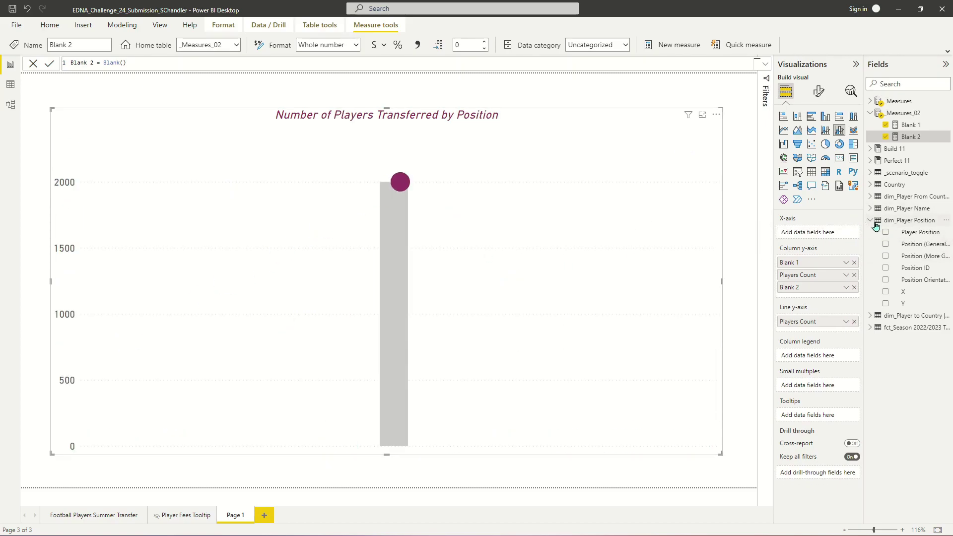
pyautogui.click(870, 185)
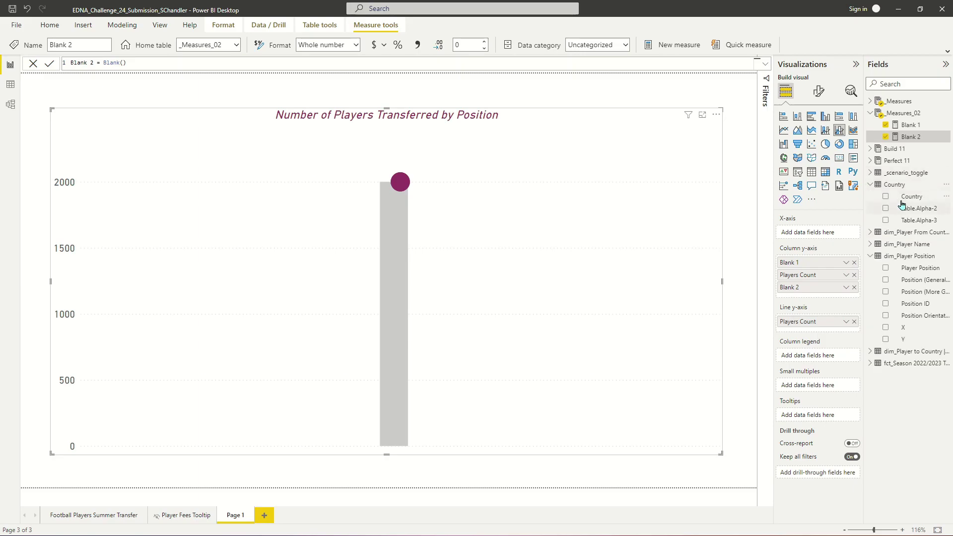
pyautogui.moveTo(903, 204); pyautogui.dragTo(821, 238)
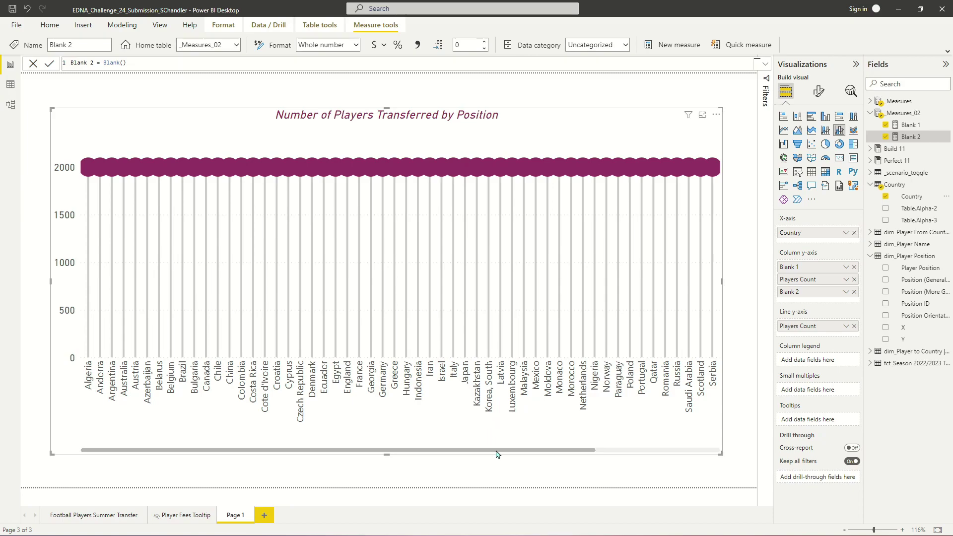
pyautogui.moveTo(497, 455)
pyautogui.mouseDown()
pyautogui.moveTo(622, 452)
pyautogui.moveTo(497, 453)
pyautogui.mouseUp()
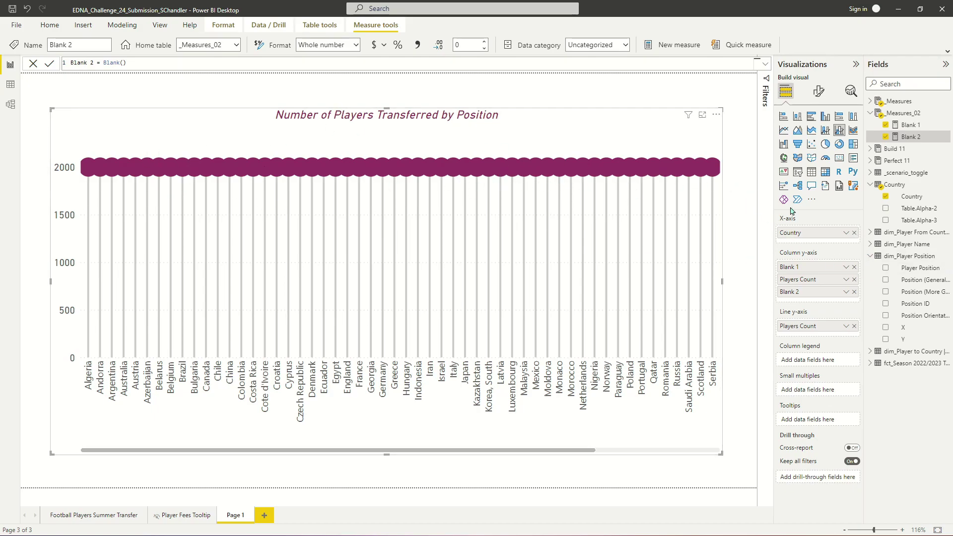
pyautogui.click(855, 232)
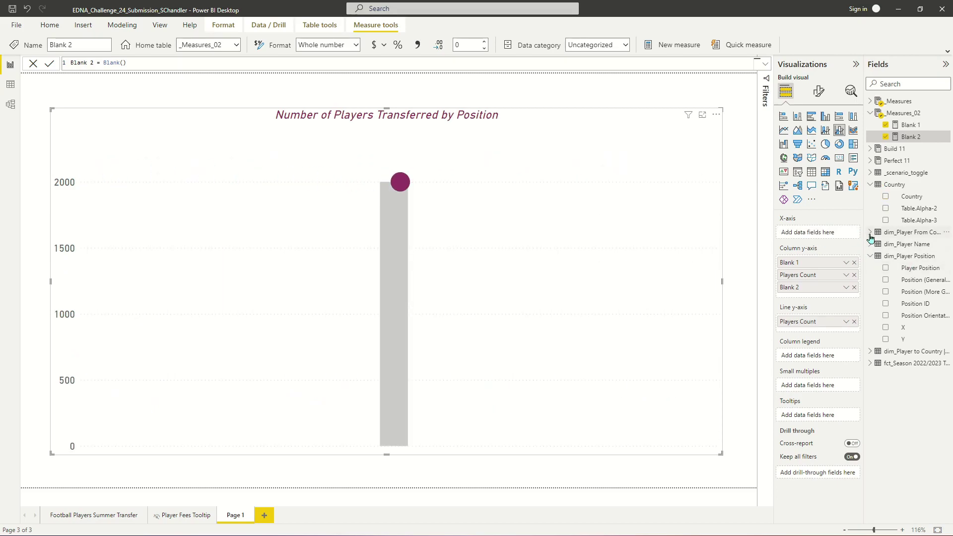
pyautogui.click(871, 232)
# - Put Current League on the X-axis and set its filter type to Top N
pyautogui.moveTo(936, 266); pyautogui.dragTo(834, 232)
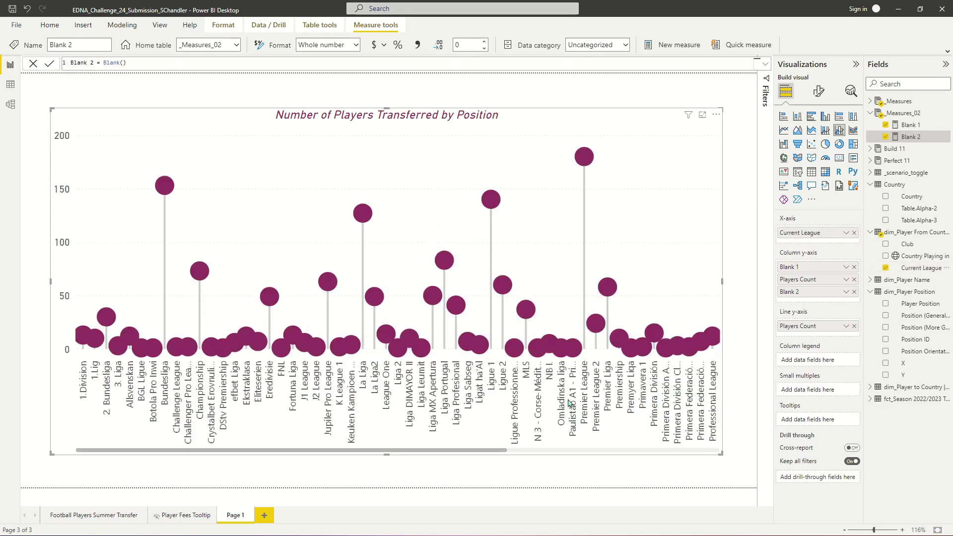
pyautogui.click(764, 81)
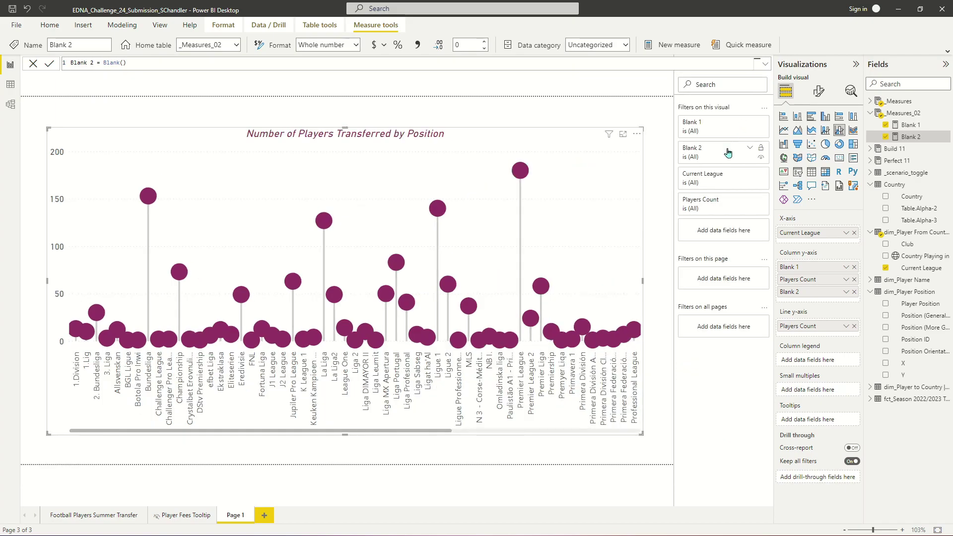
pyautogui.click(750, 179)
pyautogui.click(723, 207)
pyautogui.click(697, 236)
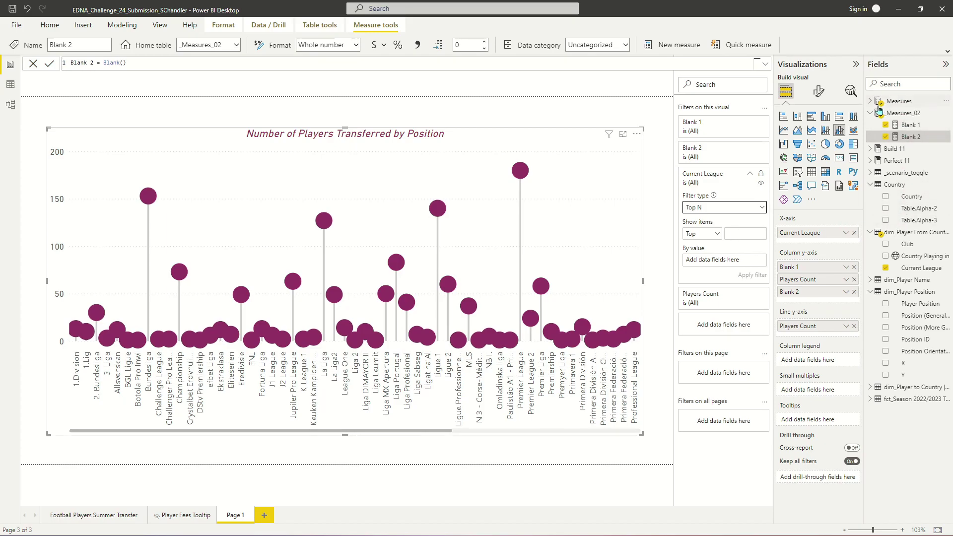
# - Apply a Top 25 Current League filter ranked by Players Count, after first trying 10
pyautogui.moveTo(909, 304); pyautogui.dragTo(725, 260)
pyautogui.click(744, 231)
pyautogui.write('10')
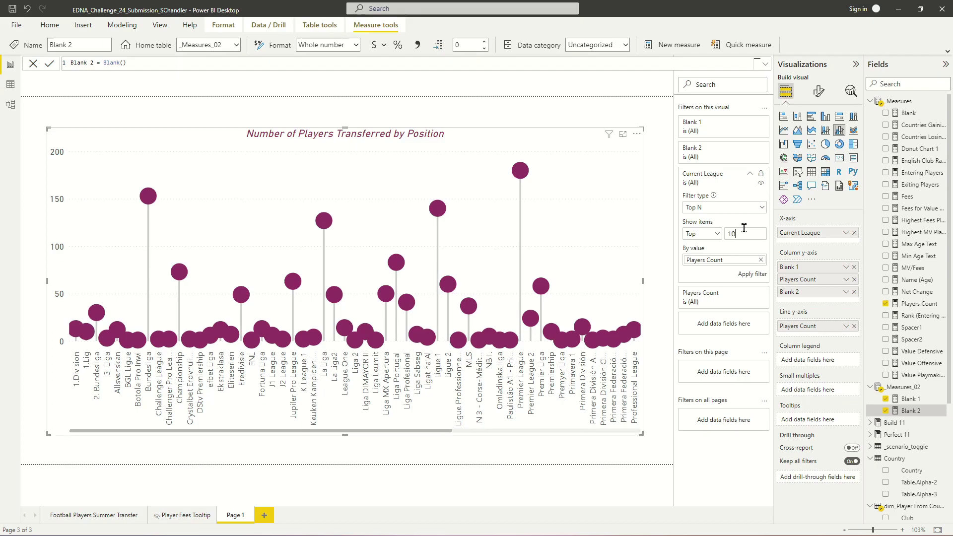
pyautogui.click(754, 274)
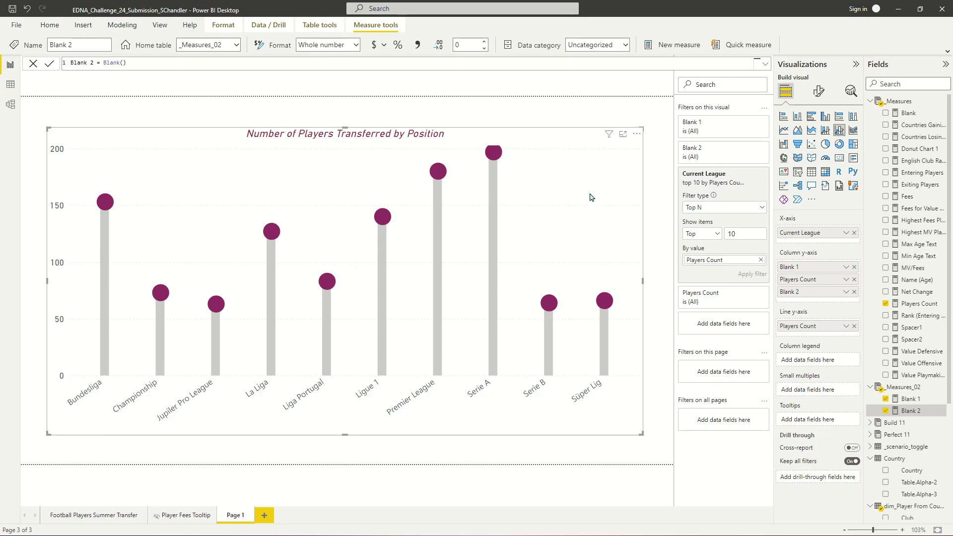
pyautogui.doubleClick(735, 233)
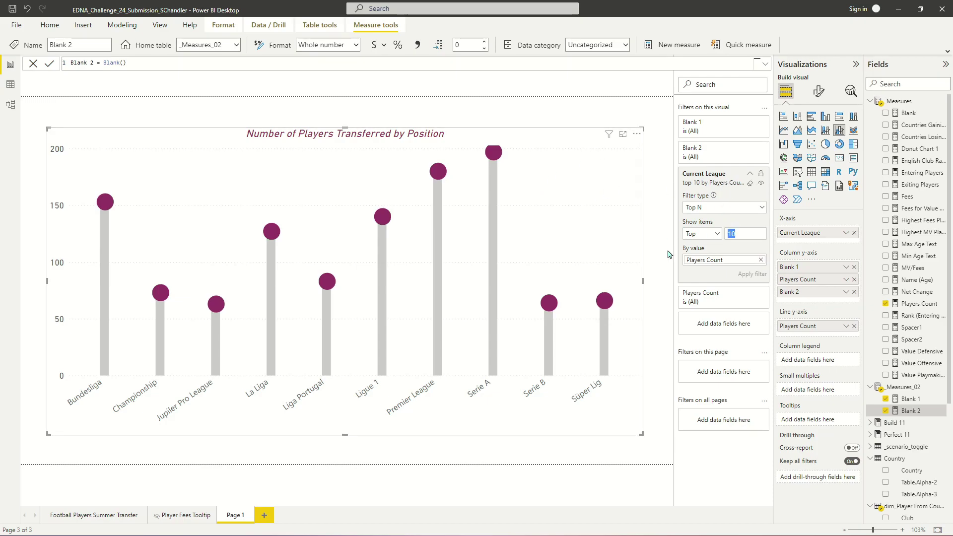
pyautogui.write('25')
pyautogui.click(752, 277)
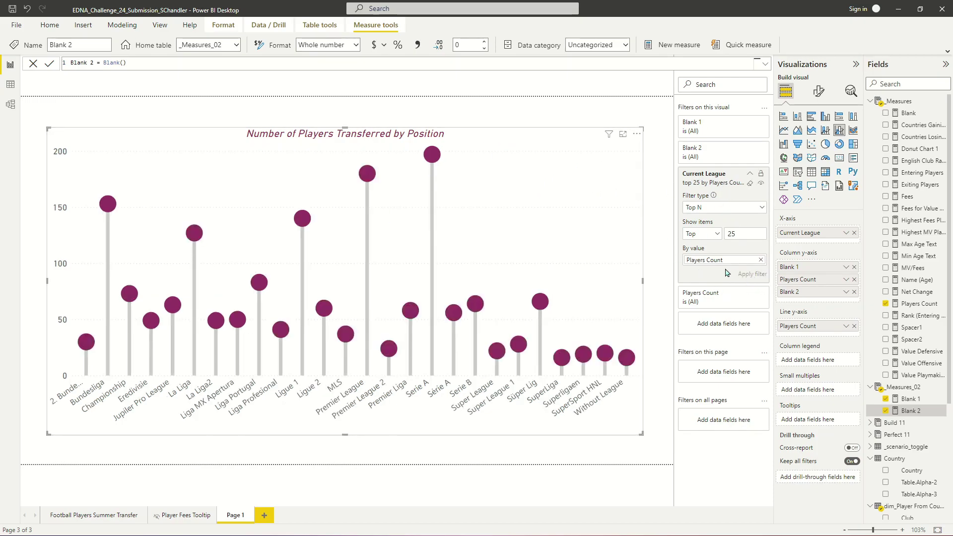
pyautogui.click(750, 182)
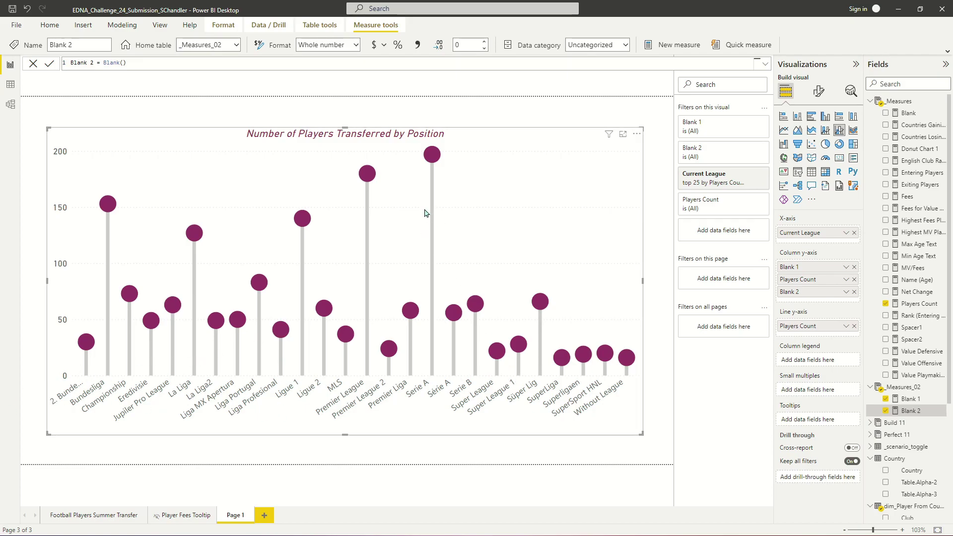
# - Change the columns' inner padding to 40 px
pyautogui.click(819, 91)
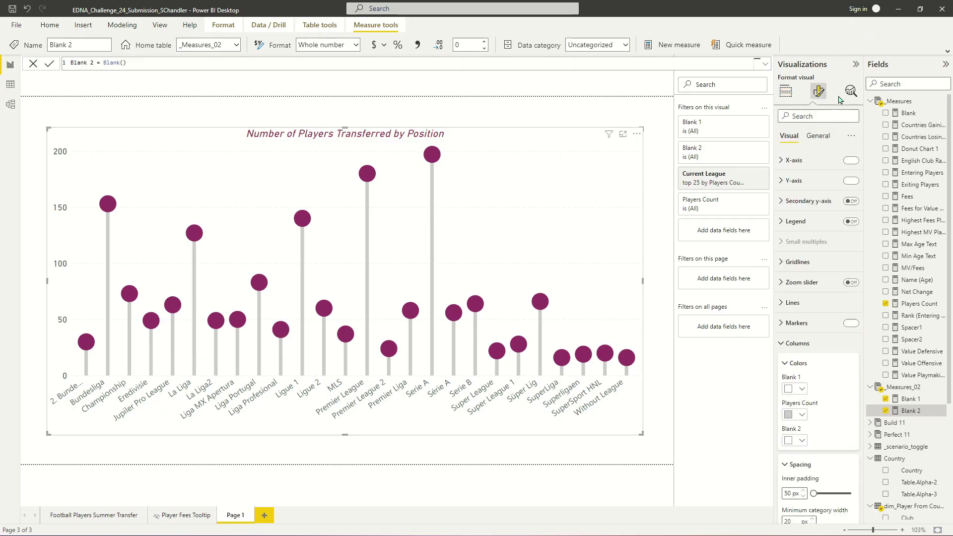
pyautogui.scroll(-3, 806, 351)
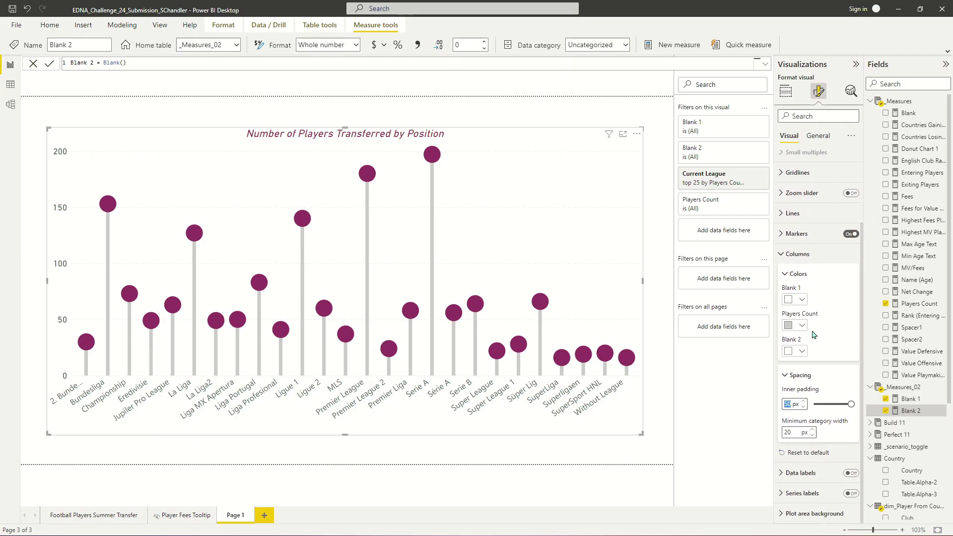
pyautogui.click(793, 406)
pyautogui.press('Delete')
pyautogui.write('4')
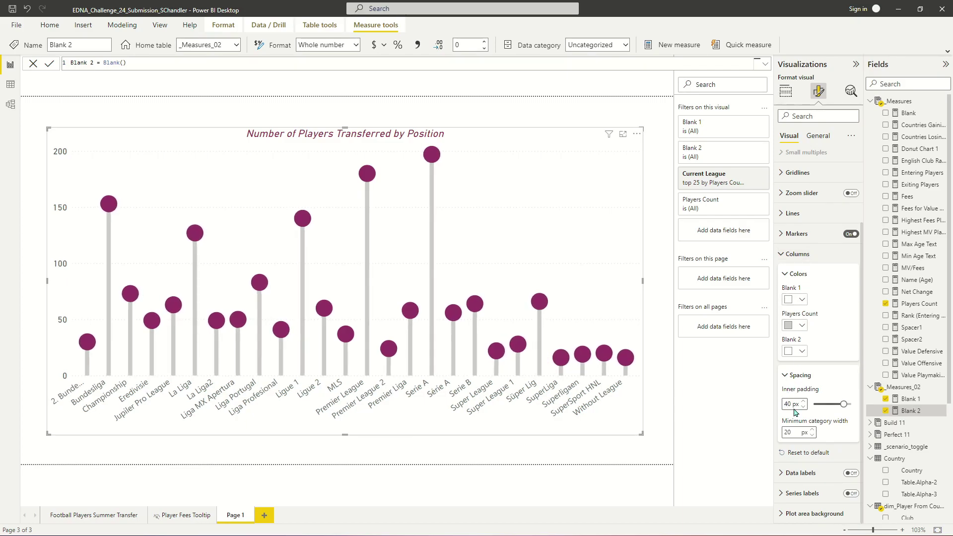
# - Set the marker size to 15 px
pyautogui.click(796, 234)
pyautogui.moveTo(788, 368); pyautogui.dragTo(784, 367)
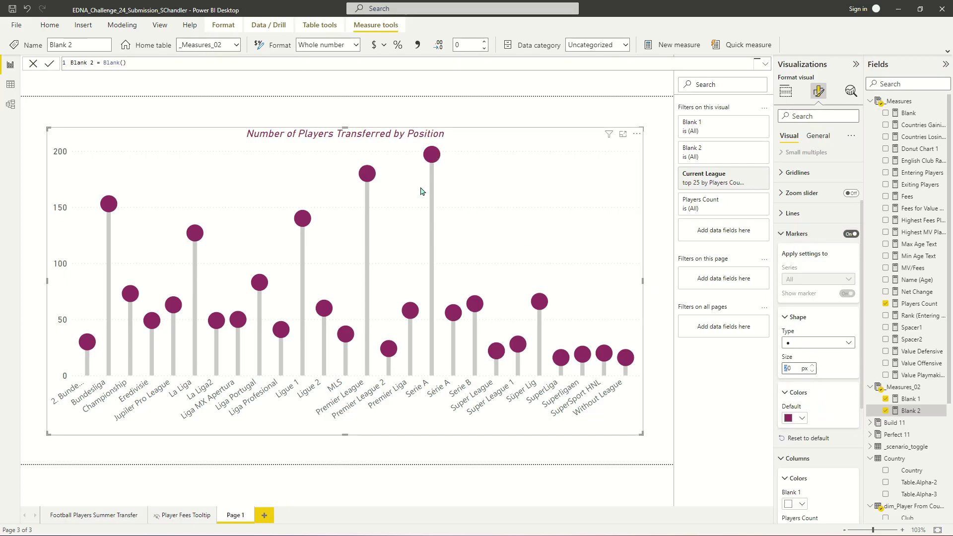
pyautogui.write('1')
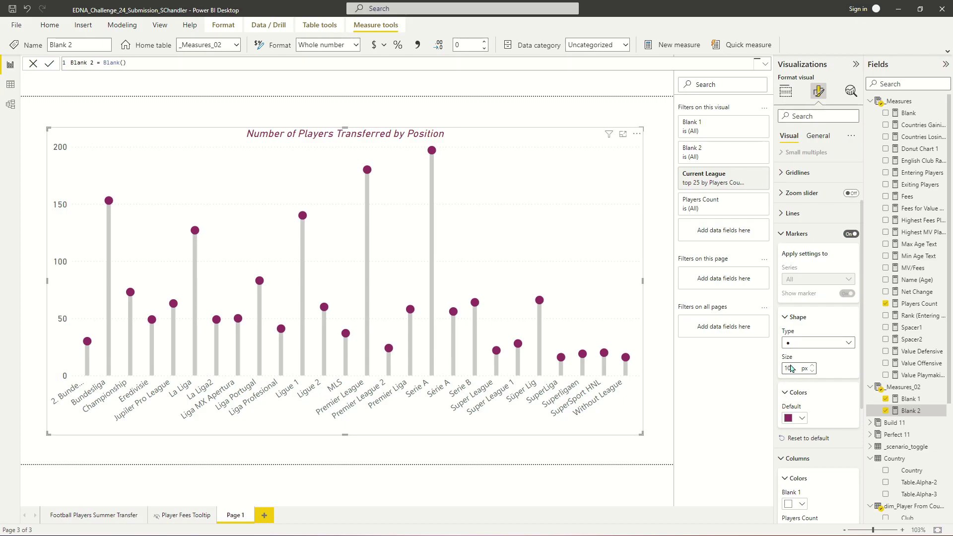
pyautogui.moveTo(791, 368); pyautogui.dragTo(781, 379)
pyautogui.write('15')
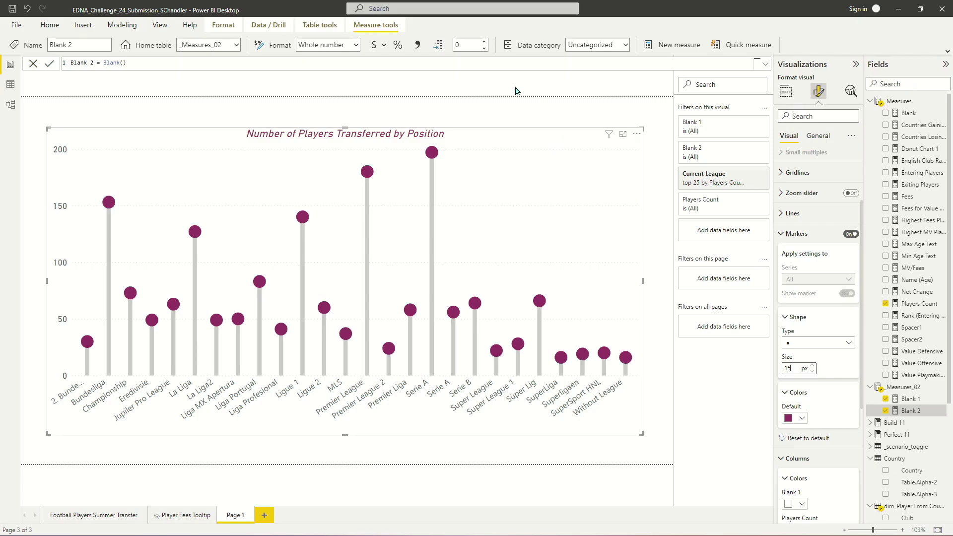
pyautogui.click(785, 91)
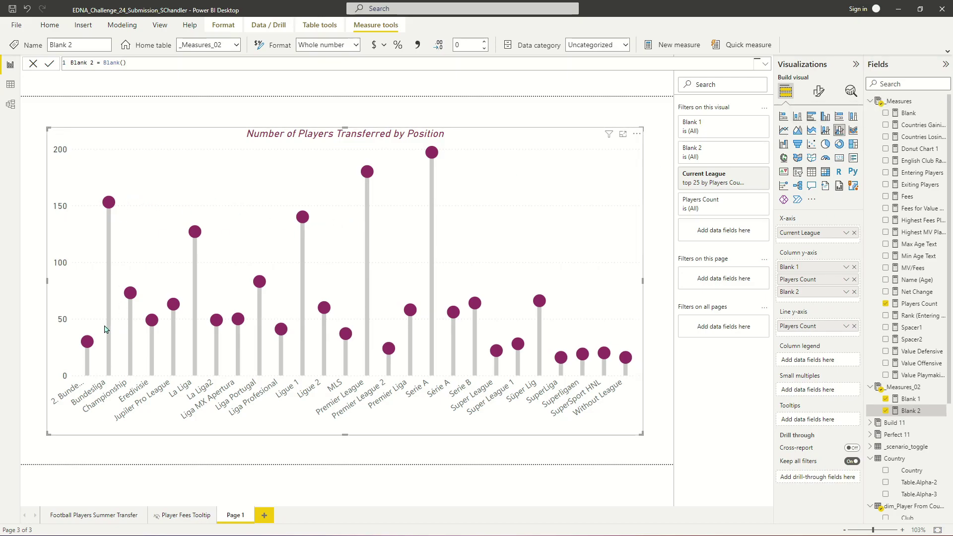
# - Try line stroke widths of 1 and 2 px, then return it to 0 px
pyautogui.click(825, 93)
pyautogui.click(794, 303)
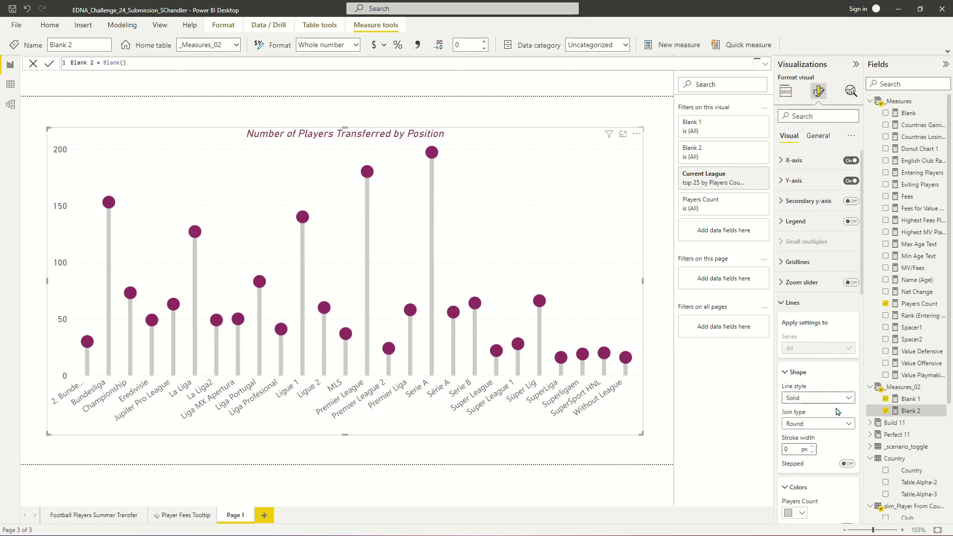
pyautogui.click(812, 448)
pyautogui.click(813, 449)
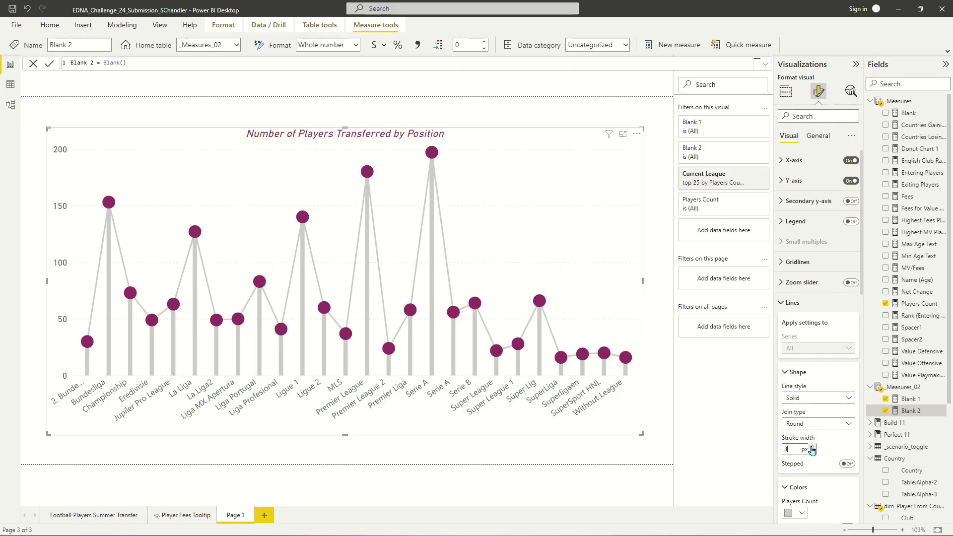
pyautogui.doubleClick(812, 452)
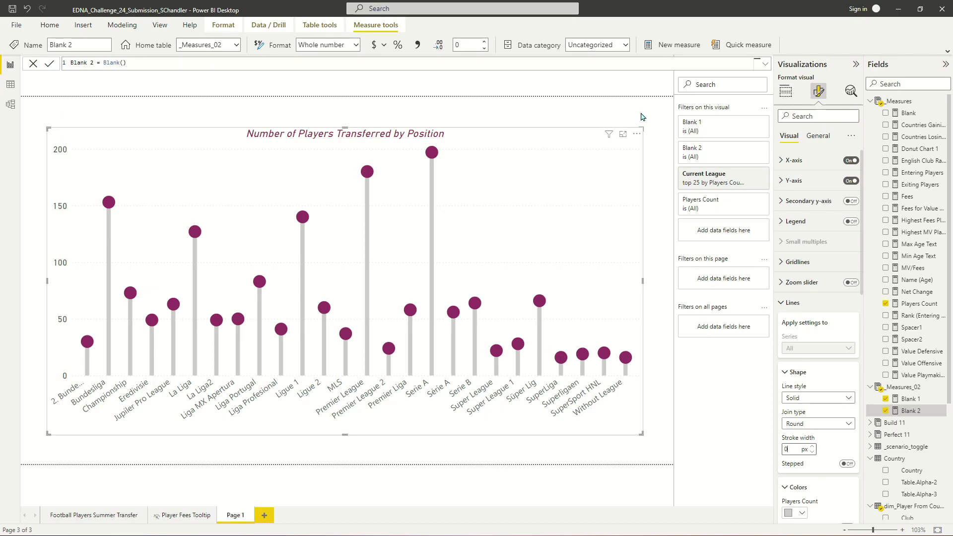
# - Return to Build visual and deselect the chart to view the finished page
pyautogui.click(786, 91)
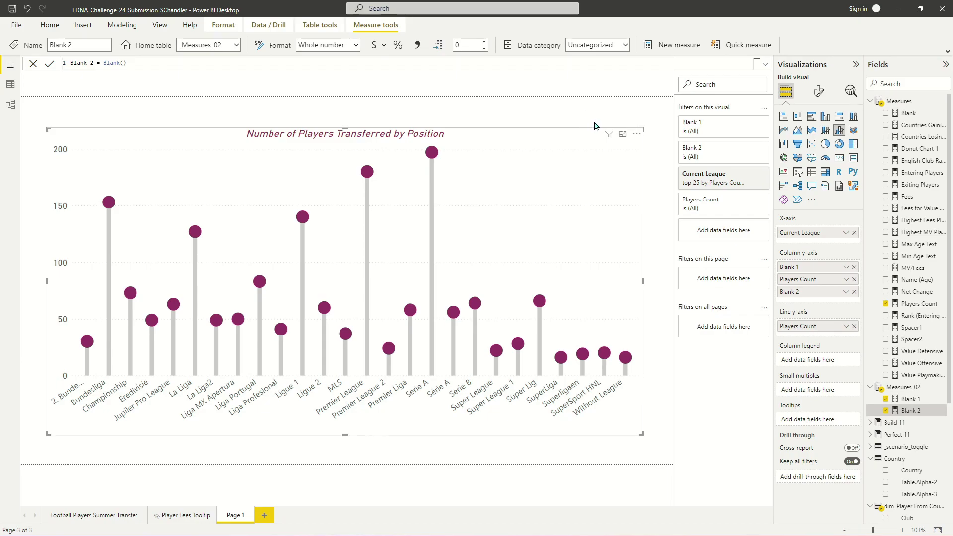
pyautogui.click(546, 119)
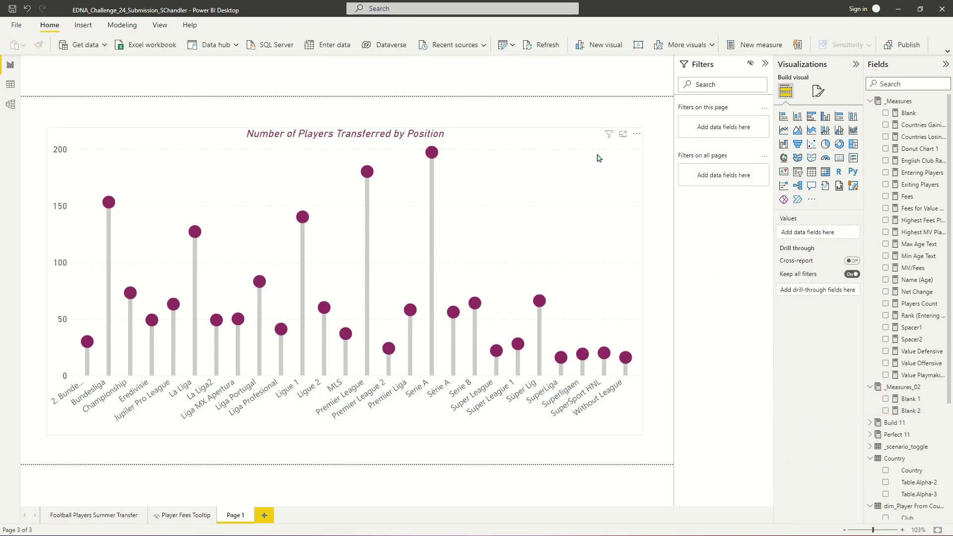